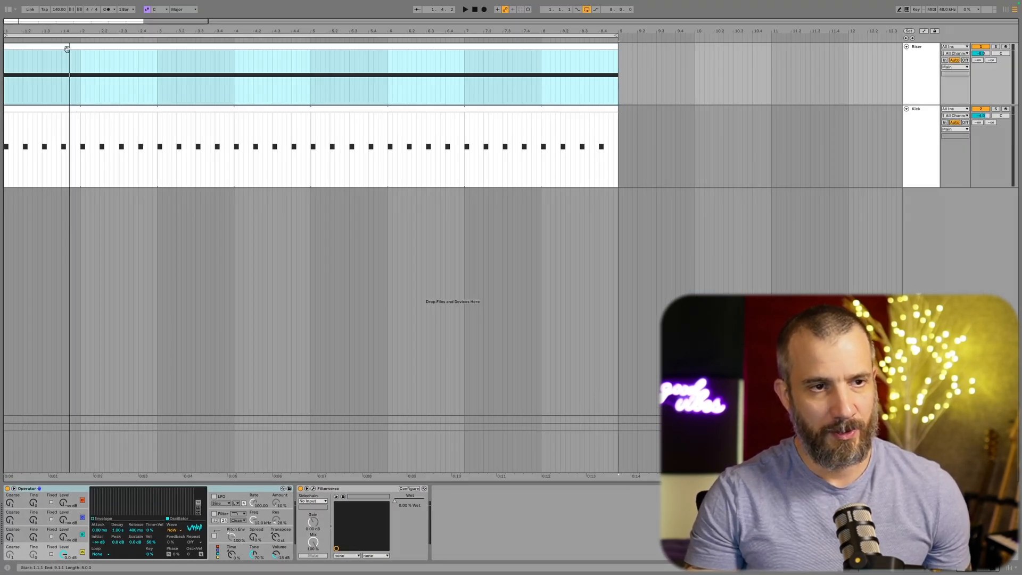
- Open the Filterverse interface on the Riser track, initialize the preset and keep the serial 1-2-3 filter routing
{"action": "left_click", "coordinate": [395, 501]}
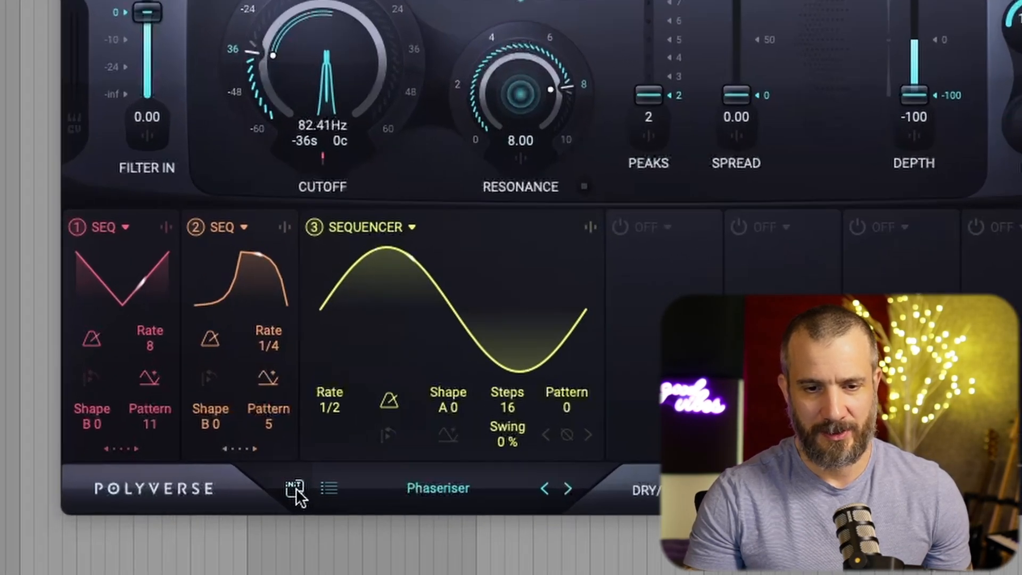
{"action": "left_click", "coordinate": [296, 492]}
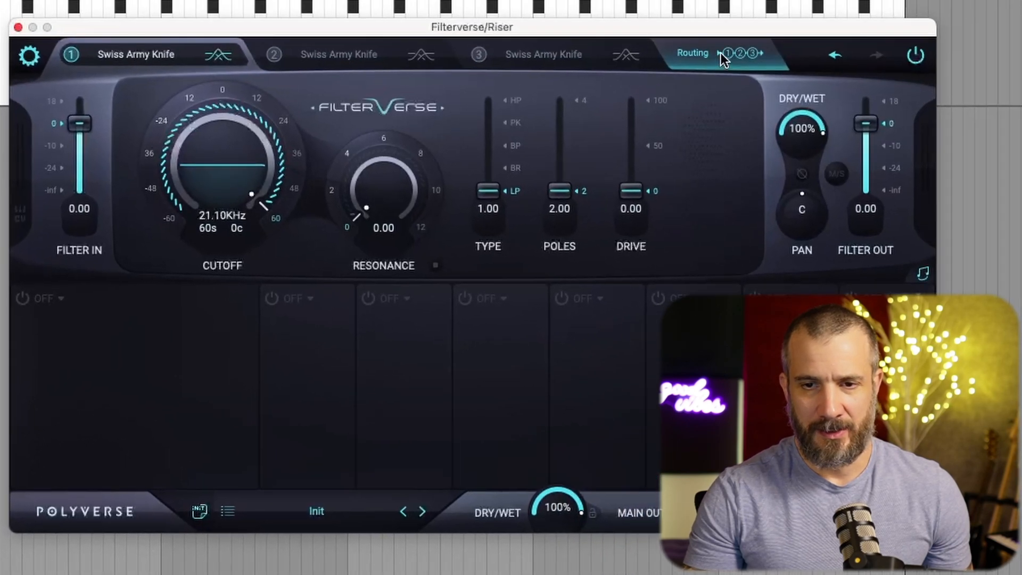
{"action": "left_click", "coordinate": [720, 53]}
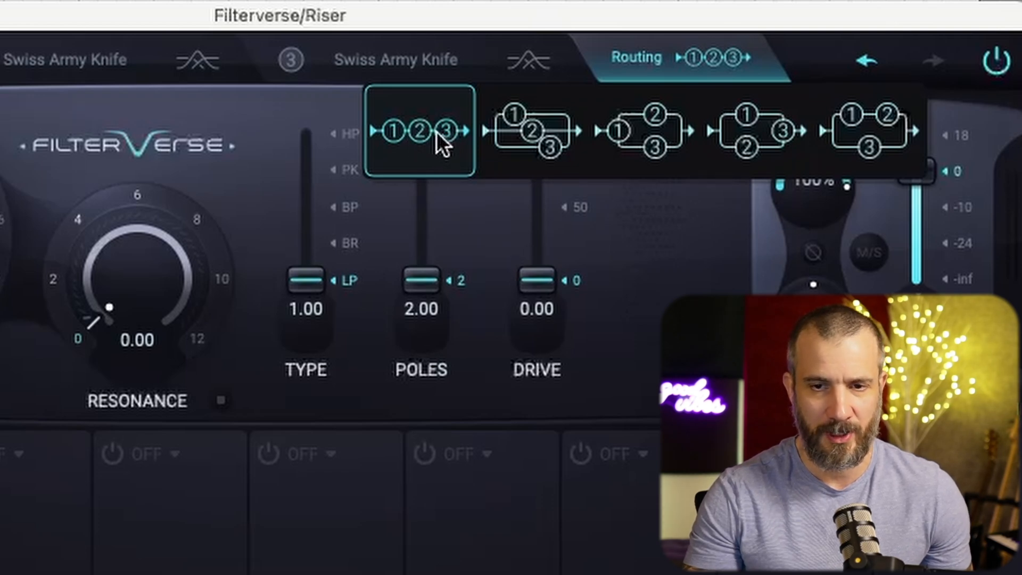
{"action": "left_click", "coordinate": [661, 59]}
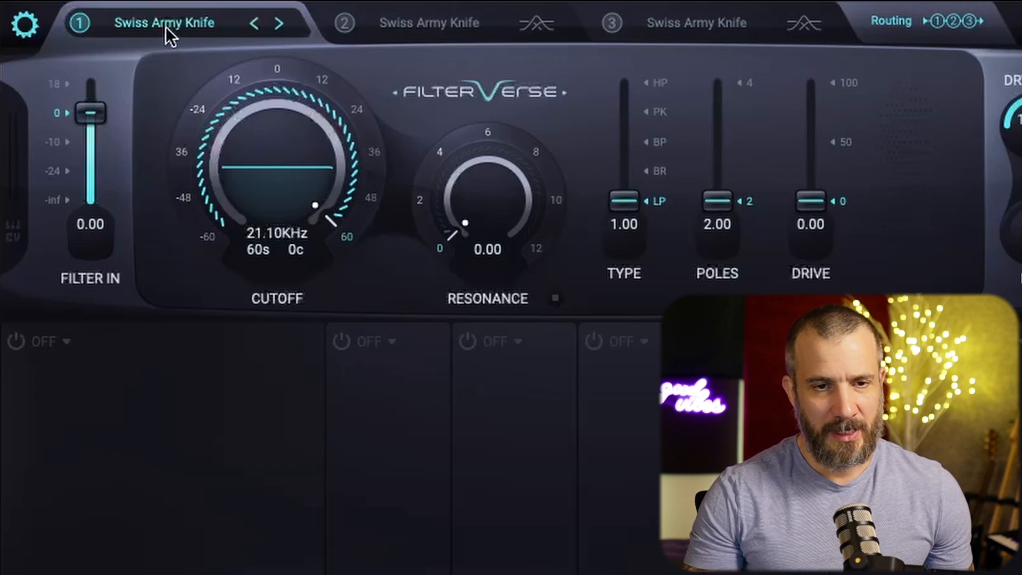
- Set filter 1 to the Next Phase type with cutoff at -36 semitones, resonance 8 and depth -100
{"action": "left_click", "coordinate": [167, 26]}
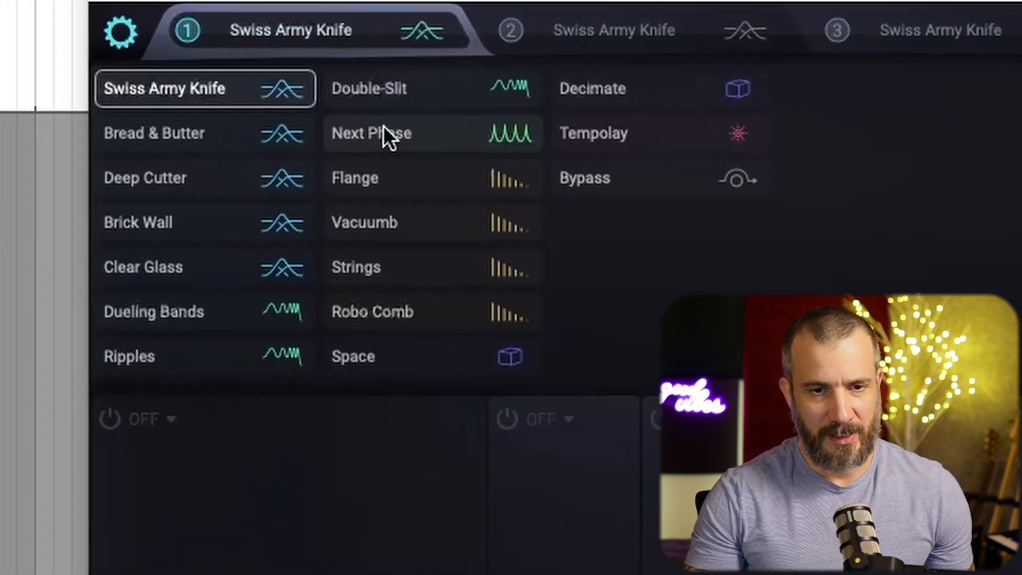
{"action": "left_click", "coordinate": [404, 135]}
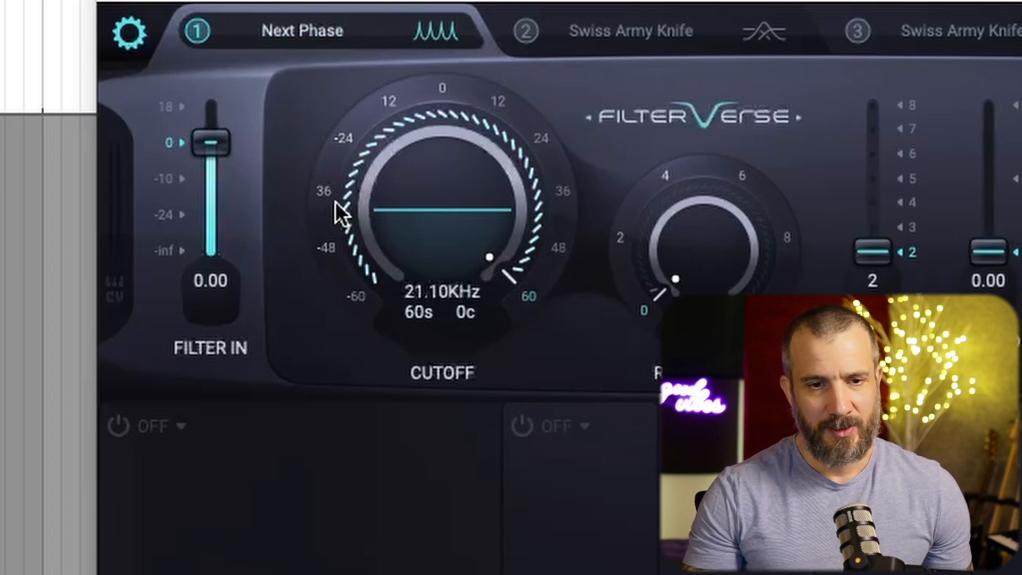
{"action": "left_click", "coordinate": [321, 198]}
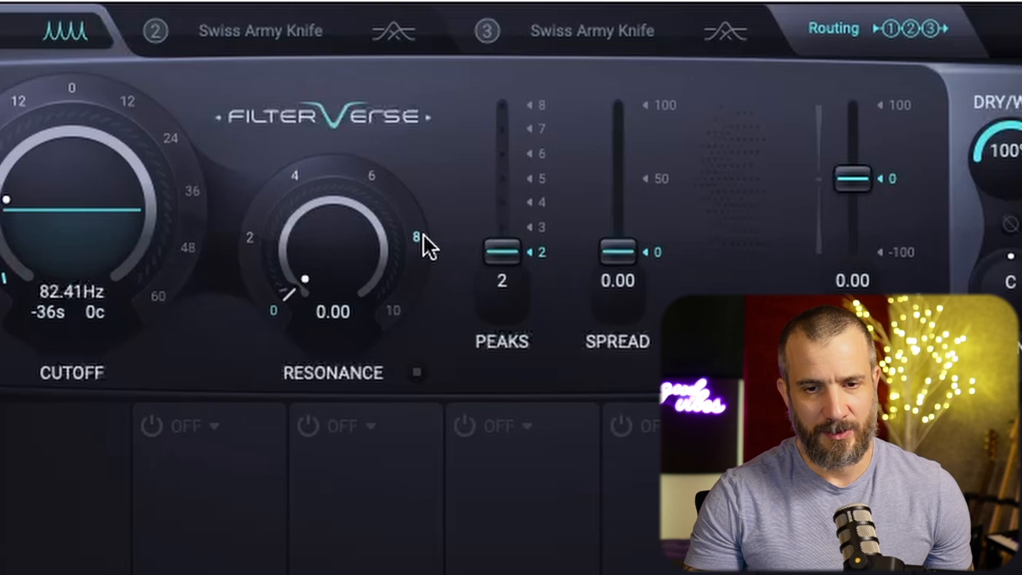
{"action": "left_click", "coordinate": [424, 238]}
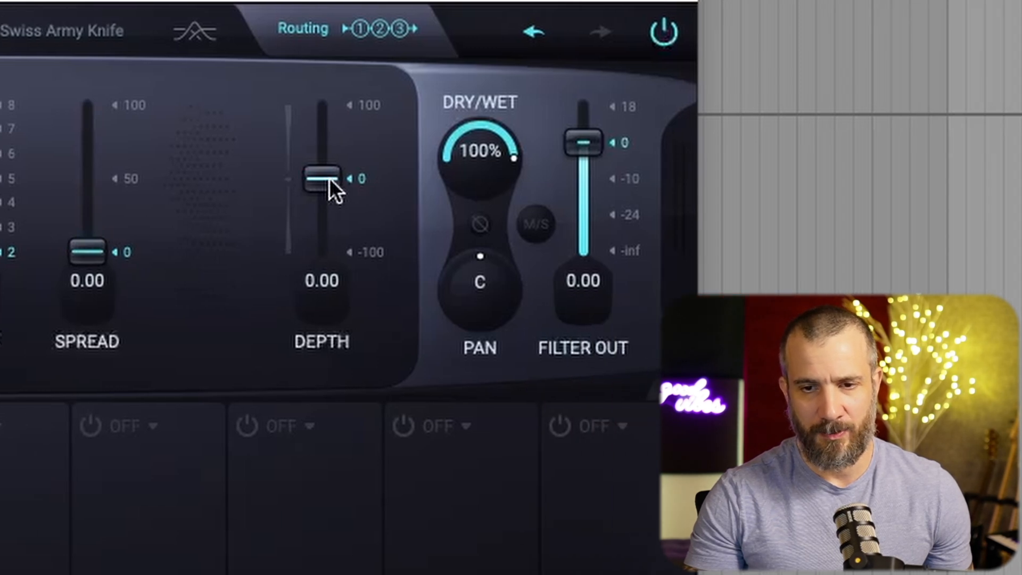
{"action": "left_click_drag", "start_coordinate": [329, 178], "coordinate": [314, 319]}
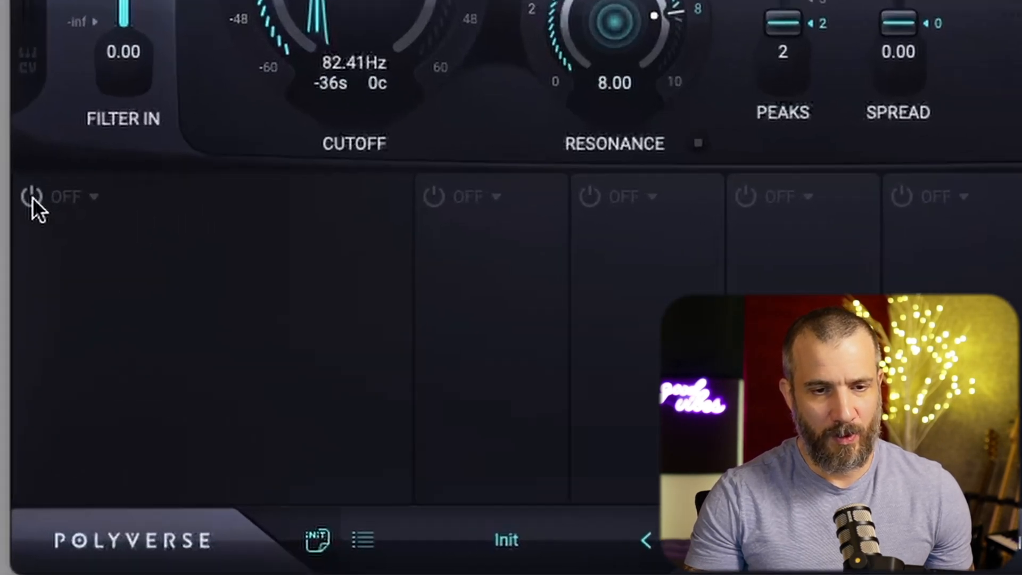
- Enable modulator 1 as a unipolar Sequencer with shape B 0, pattern 11 and a rate of 8
{"action": "left_click", "coordinate": [11, 304]}
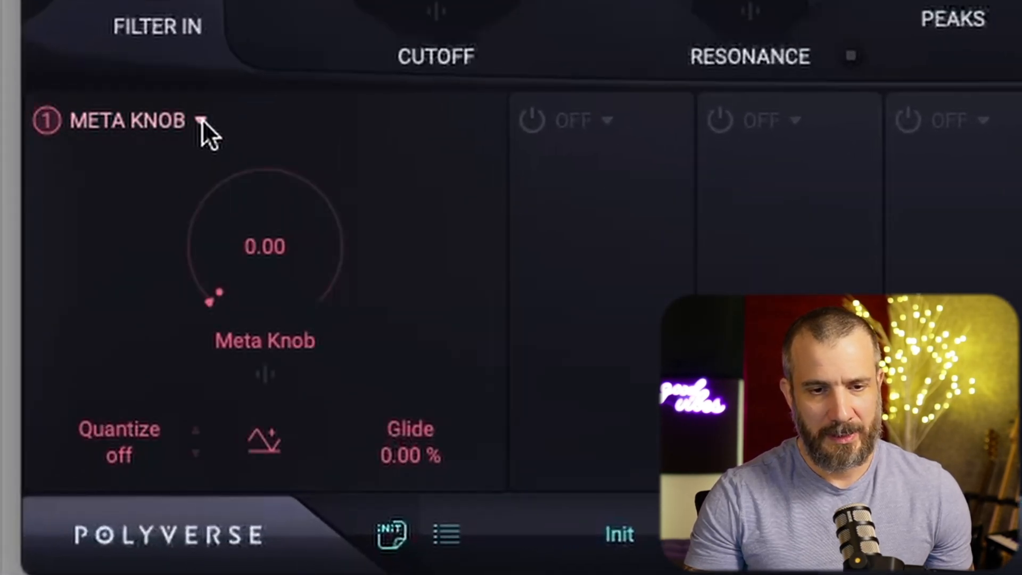
{"action": "left_click", "coordinate": [100, 304]}
{"action": "left_click", "coordinate": [141, 347]}
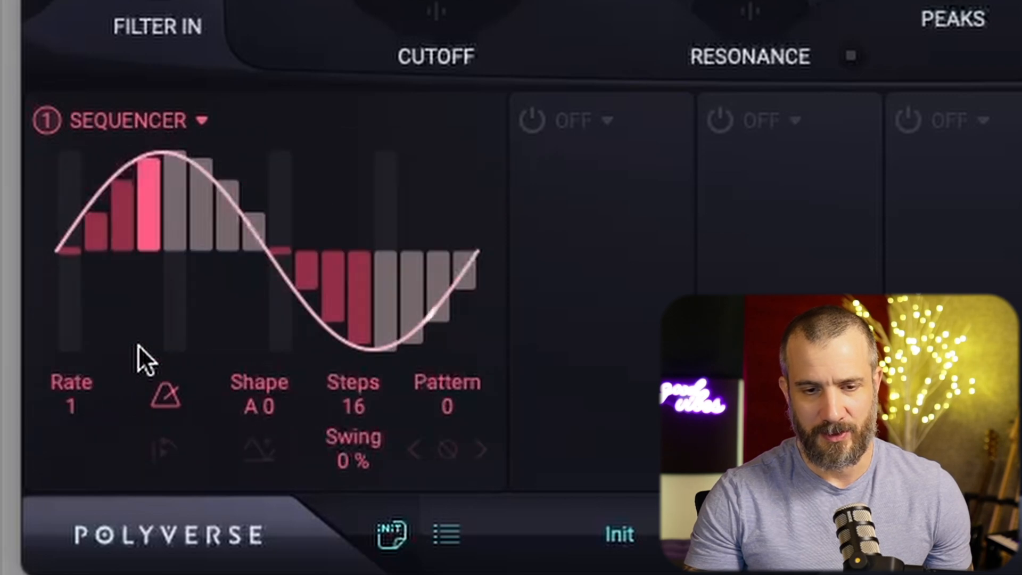
{"action": "left_click_drag", "start_coordinate": [456, 416], "coordinate": [484, 323]}
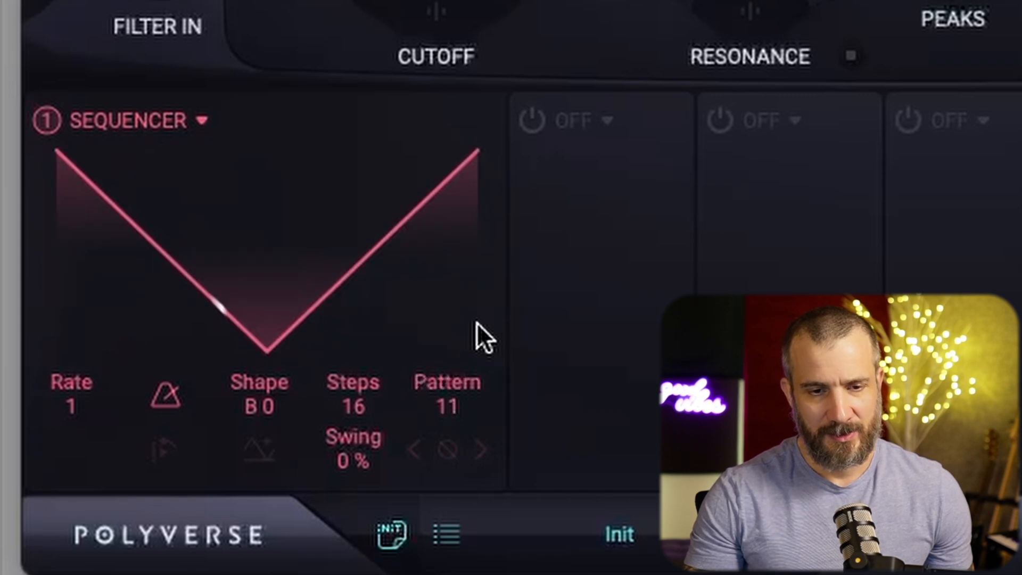
{"action": "mouse_move", "coordinate": [90, 168]}
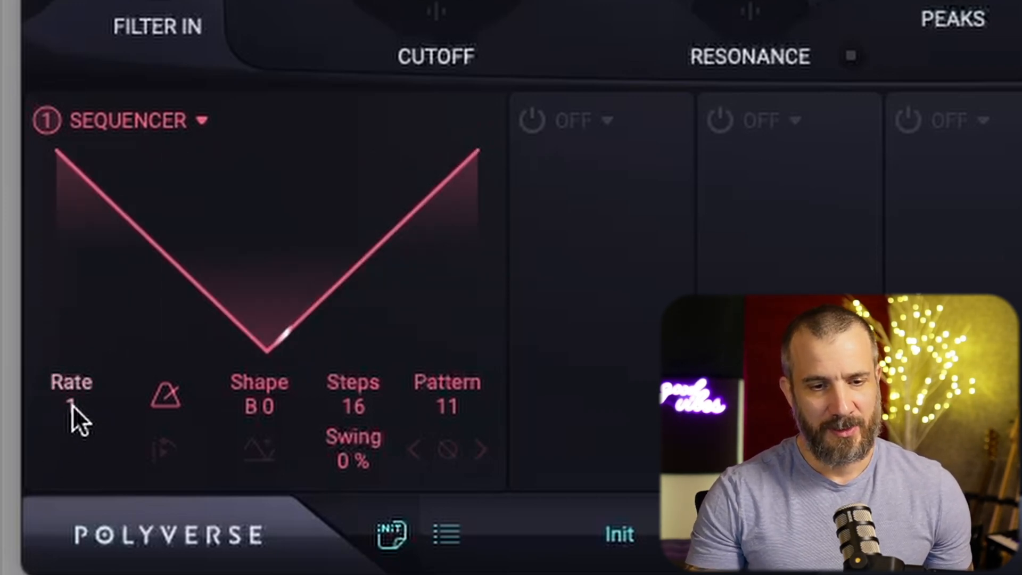
{"action": "left_click_drag", "start_coordinate": [70, 434], "coordinate": [61, 484]}
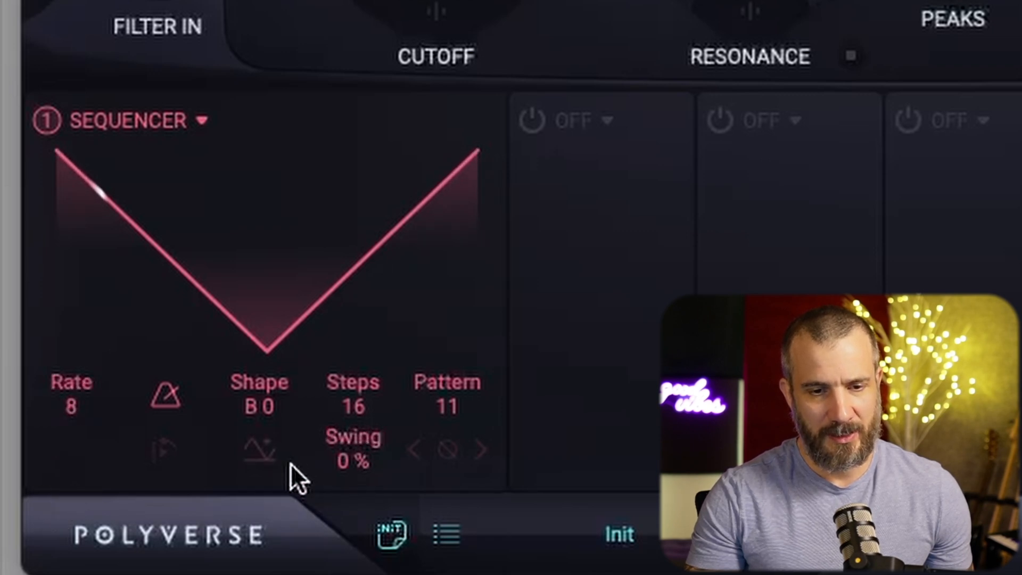
{"action": "left_click", "coordinate": [254, 461]}
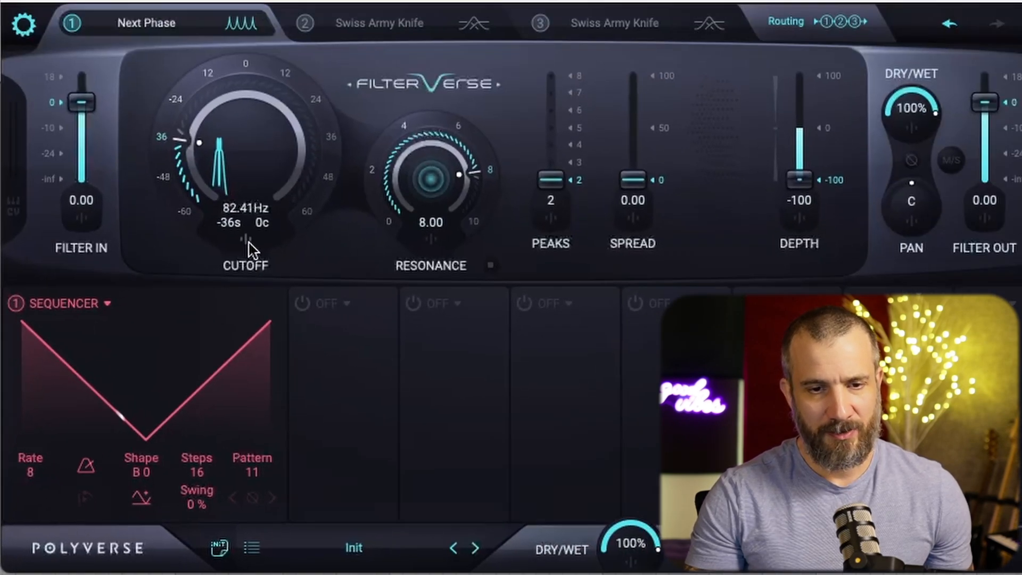
- Assign SEQ 1 to the filter cutoff with a modulation amount of 90
{"action": "left_click", "coordinate": [357, 106]}
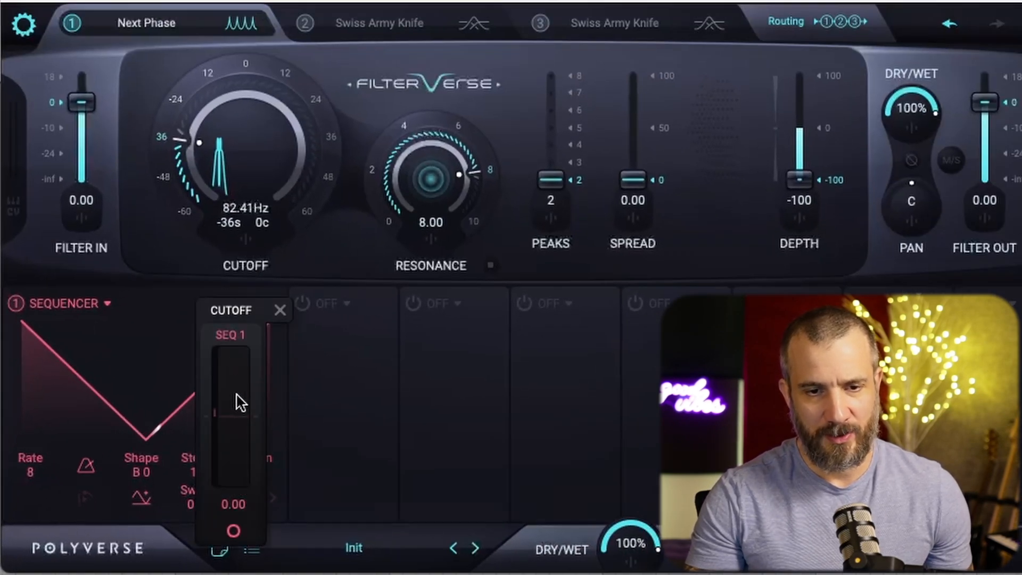
{"action": "left_click_drag", "start_coordinate": [235, 411], "coordinate": [238, 348]}
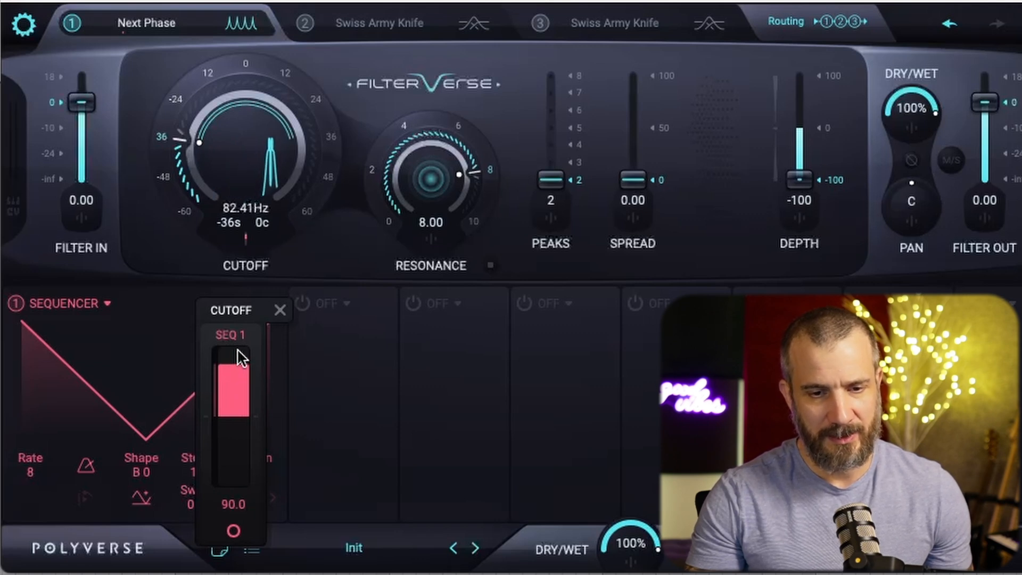
{"action": "left_click", "coordinate": [280, 312]}
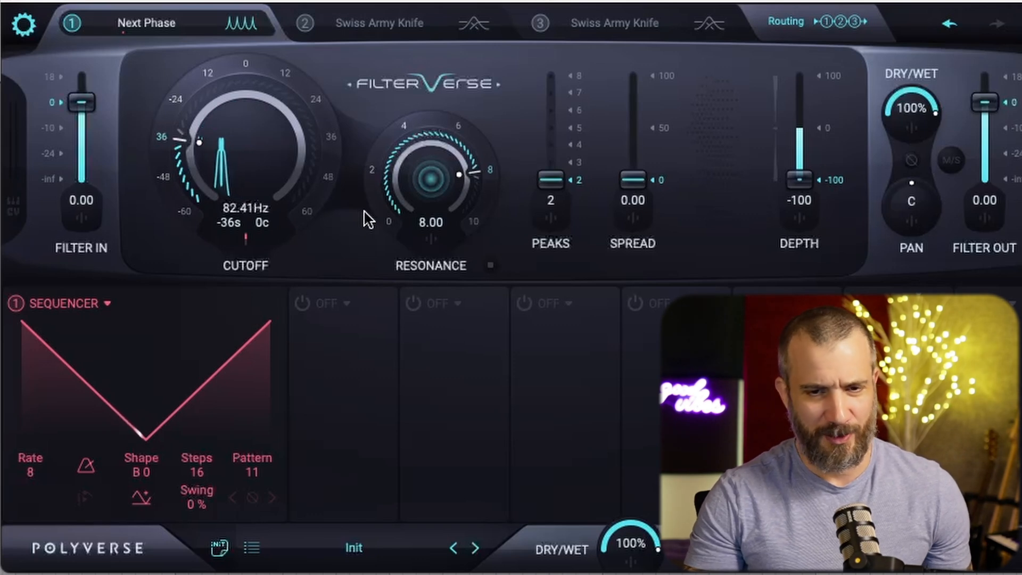
- Enable modulator 2 as a unipolar Sequencer with shape B 0, pattern 5 and a rate of 1/4
{"action": "left_click", "coordinate": [313, 294]}
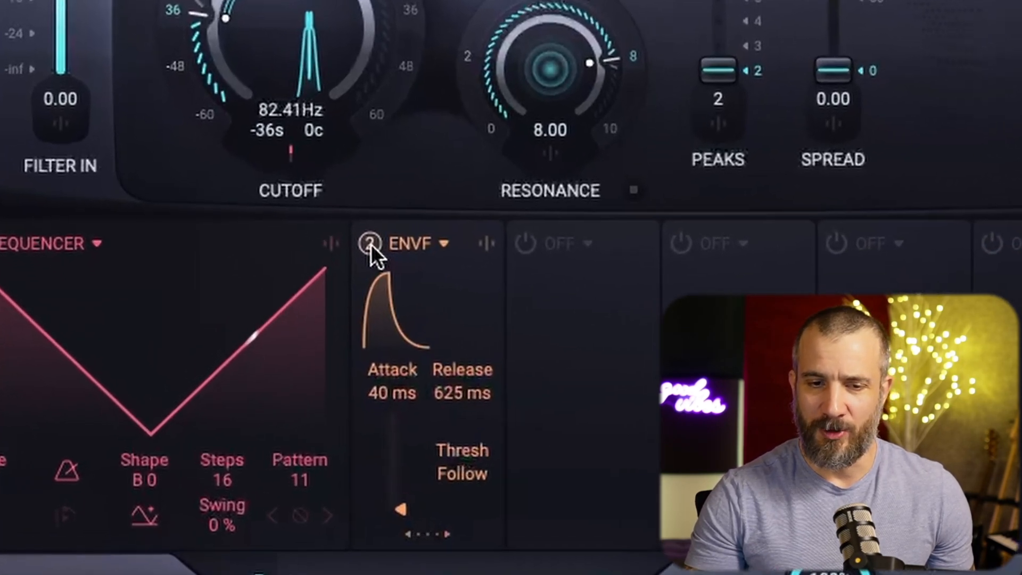
{"action": "left_click", "coordinate": [464, 232]}
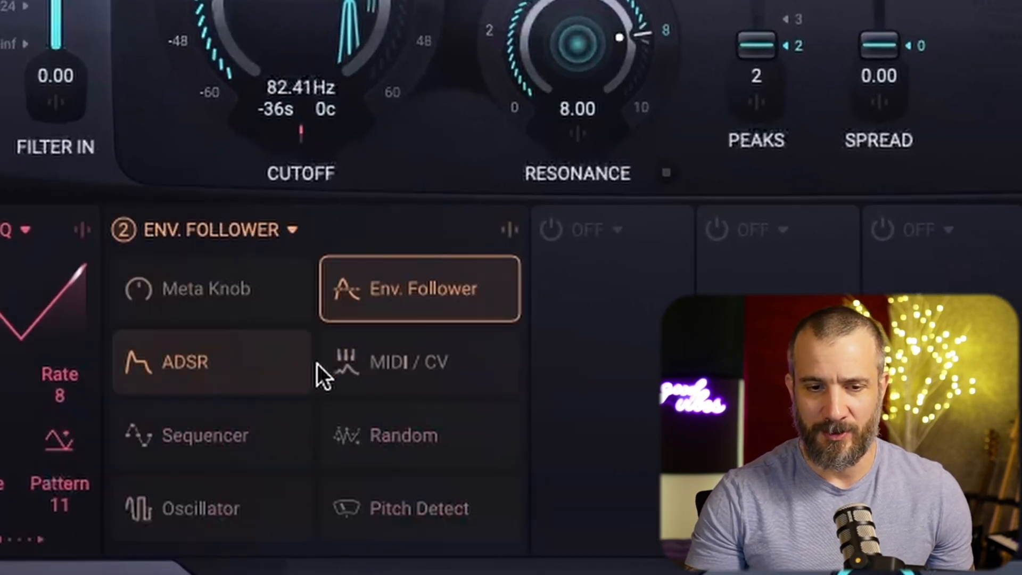
{"action": "left_click", "coordinate": [216, 445]}
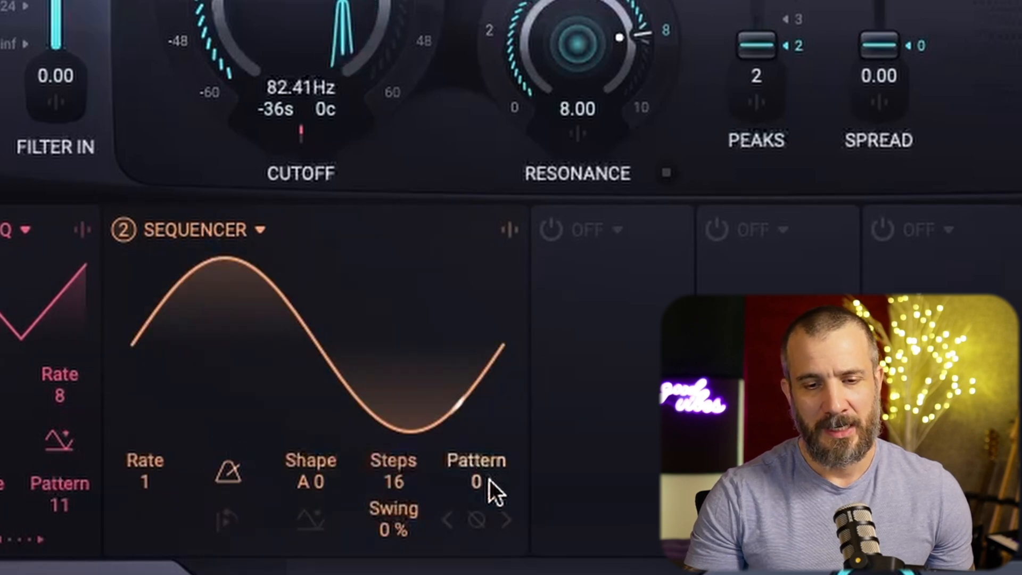
{"action": "left_click_drag", "start_coordinate": [490, 480], "coordinate": [499, 444]}
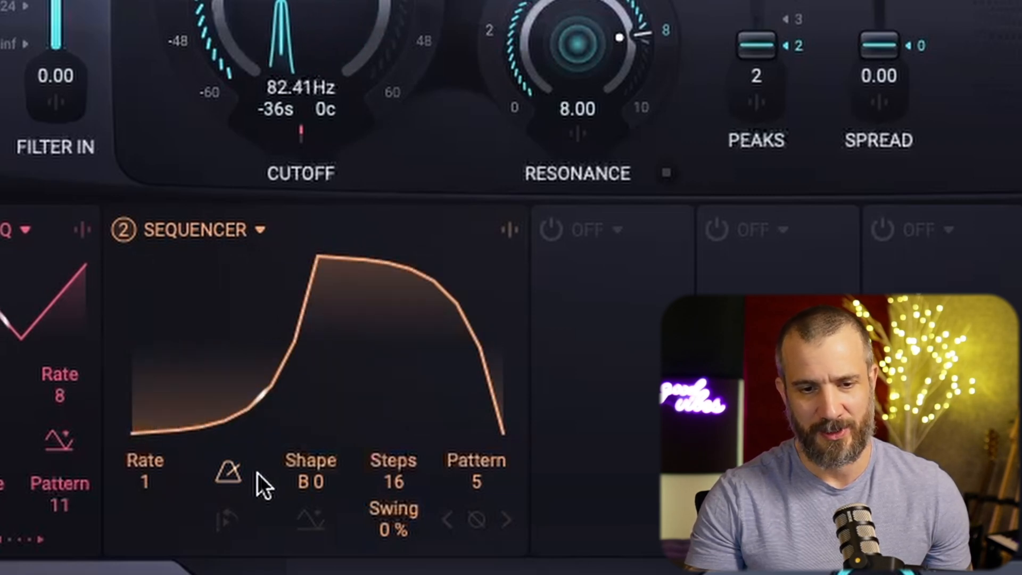
{"action": "left_click", "coordinate": [311, 522]}
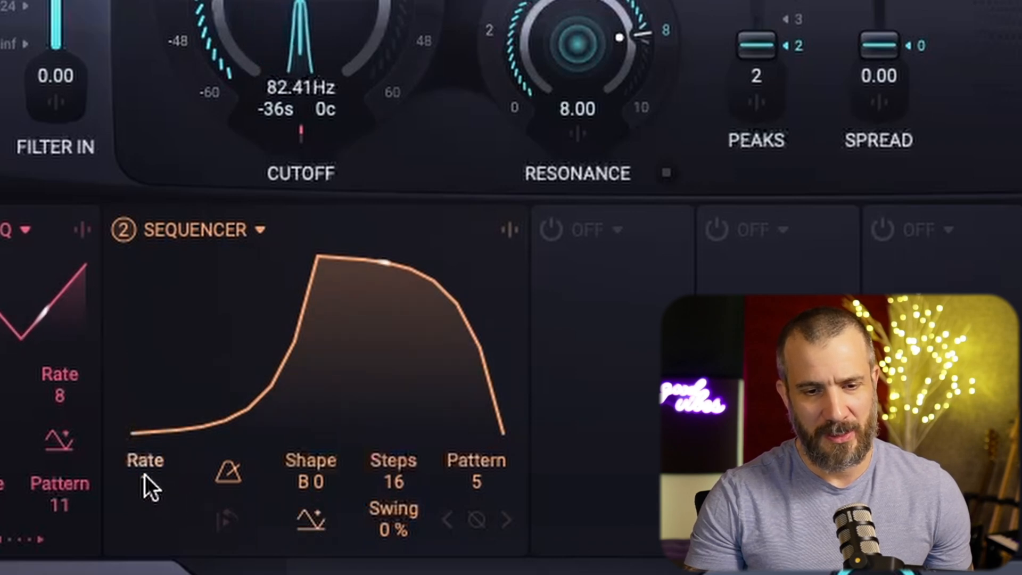
{"action": "left_click_drag", "start_coordinate": [145, 475], "coordinate": [195, 404]}
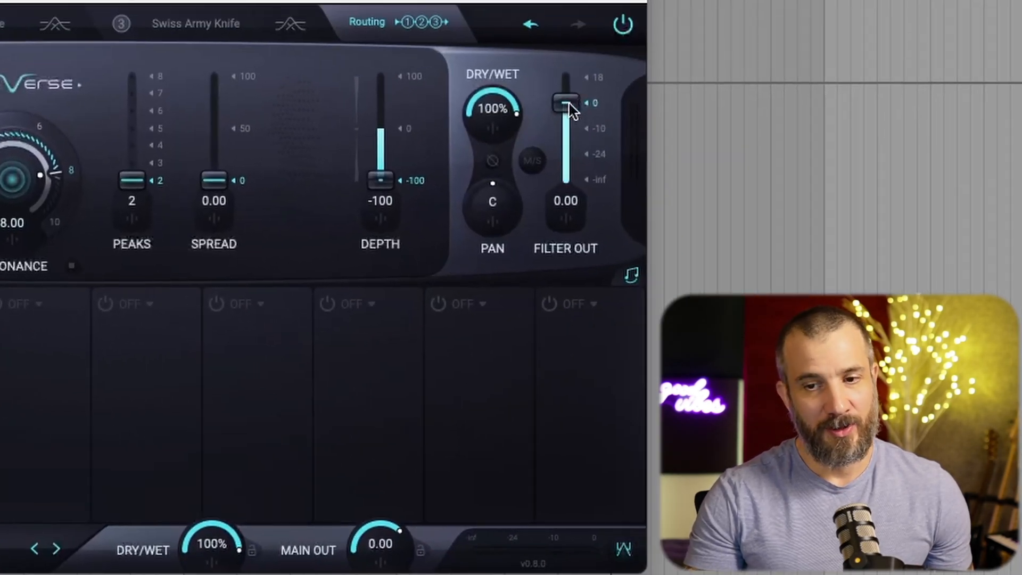
- Lower Filter Out to -inf and modulate it with SEQ 2 by an amount of 54.6
{"action": "left_click_drag", "start_coordinate": [567, 101], "coordinate": [572, 200]}
{"action": "left_click", "coordinate": [570, 220]}
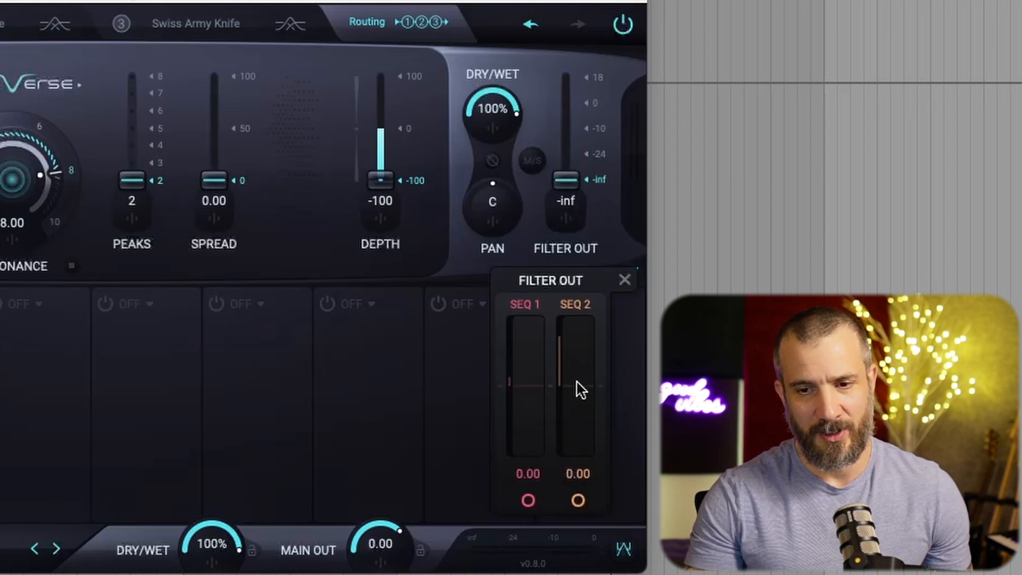
{"action": "left_click_drag", "start_coordinate": [582, 386], "coordinate": [582, 340]}
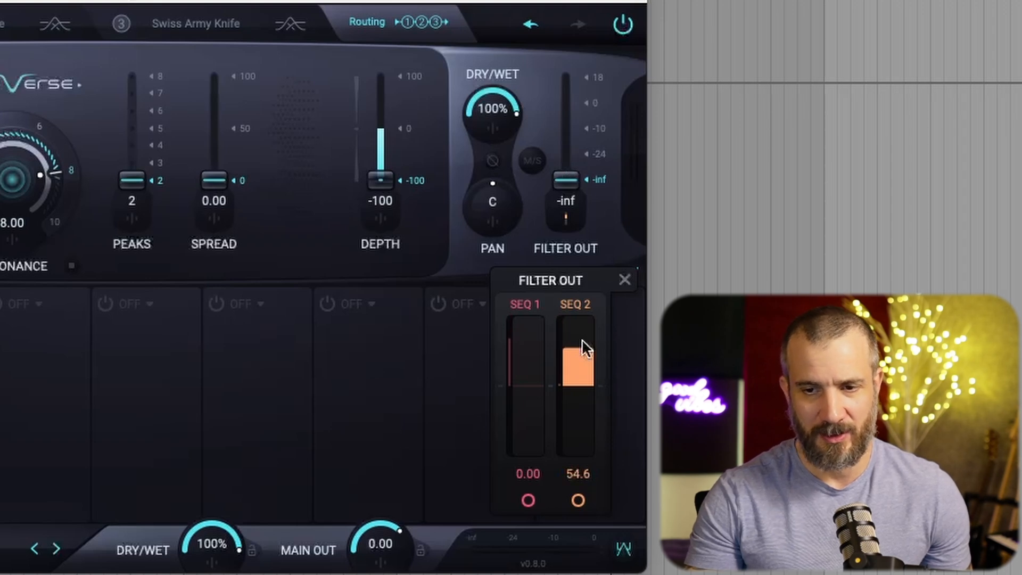
{"action": "left_click", "coordinate": [623, 281]}
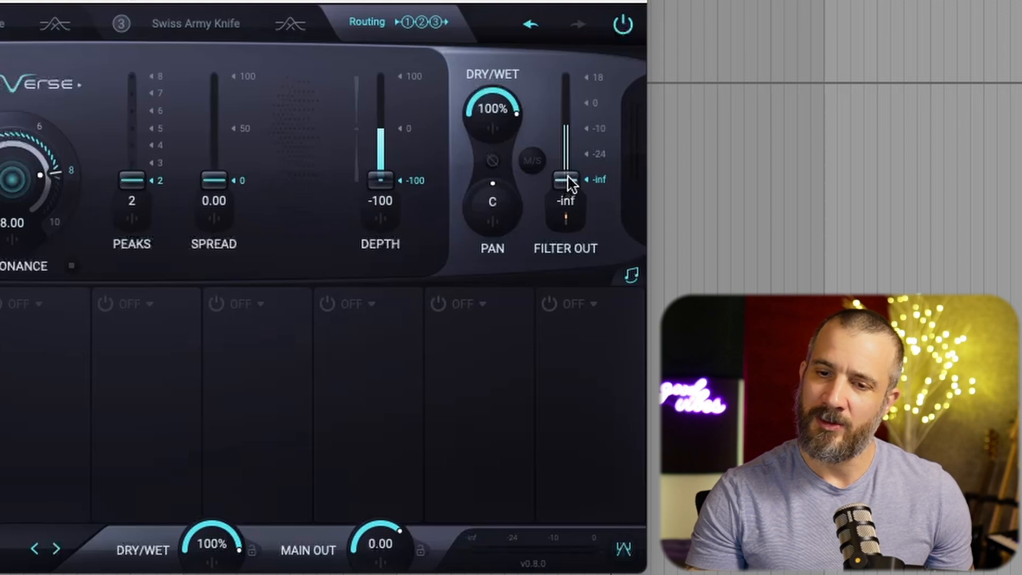
- Raise the Filter Out level to -28.6 and review its modulation amounts
{"action": "left_click_drag", "start_coordinate": [571, 184], "coordinate": [572, 161]}
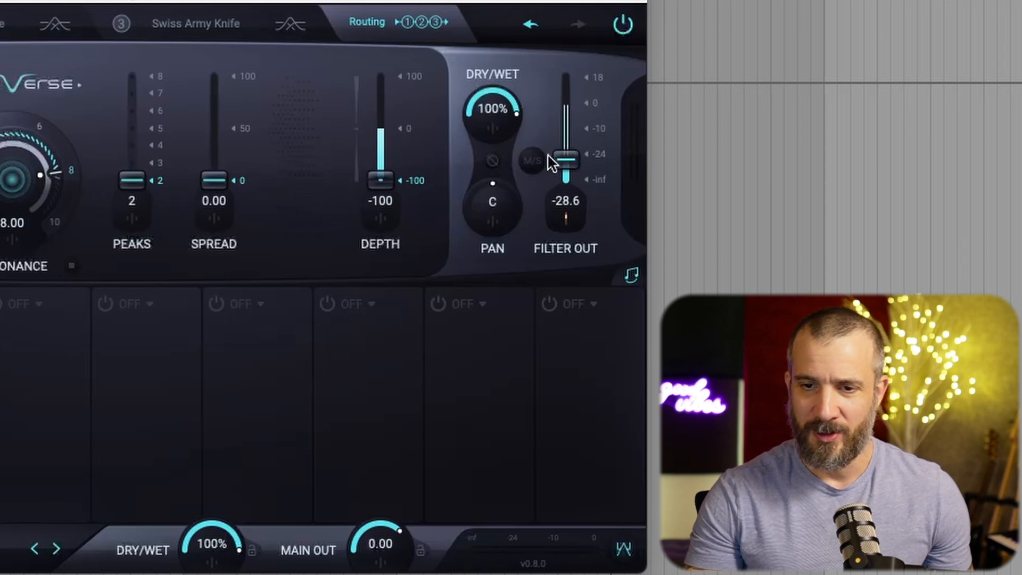
{"action": "left_click", "coordinate": [568, 224]}
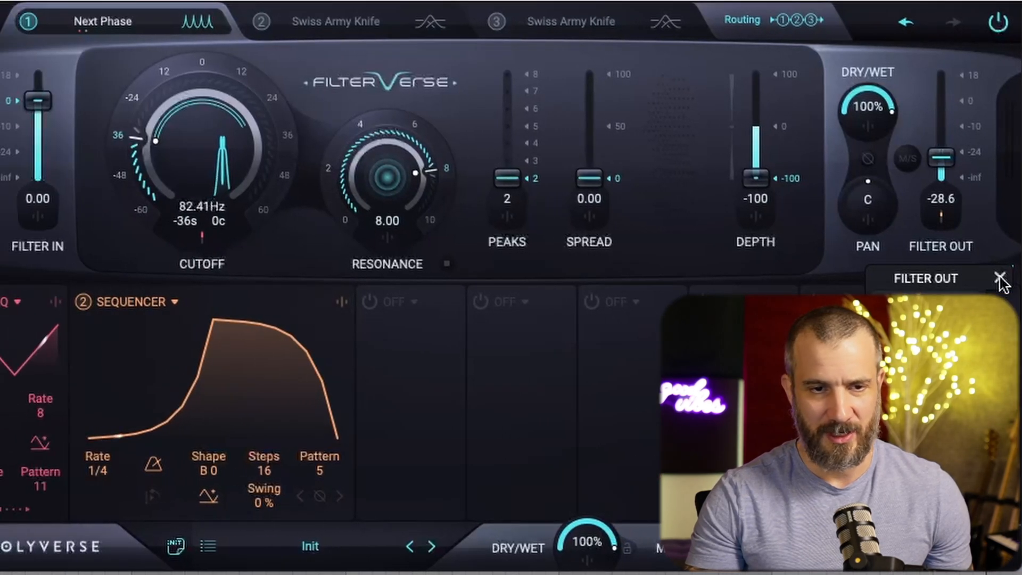
{"action": "left_click", "coordinate": [1000, 278]}
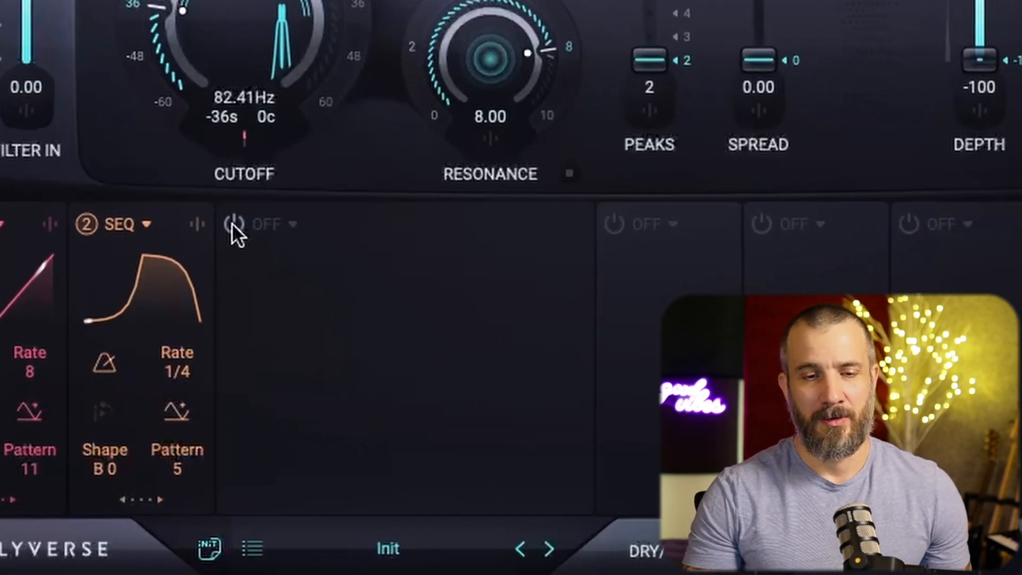
- Enable modulator 3 as a Sequencer at rate 1/2 and assign it to Pan with a small positive amount
{"action": "left_click", "coordinate": [234, 223]}
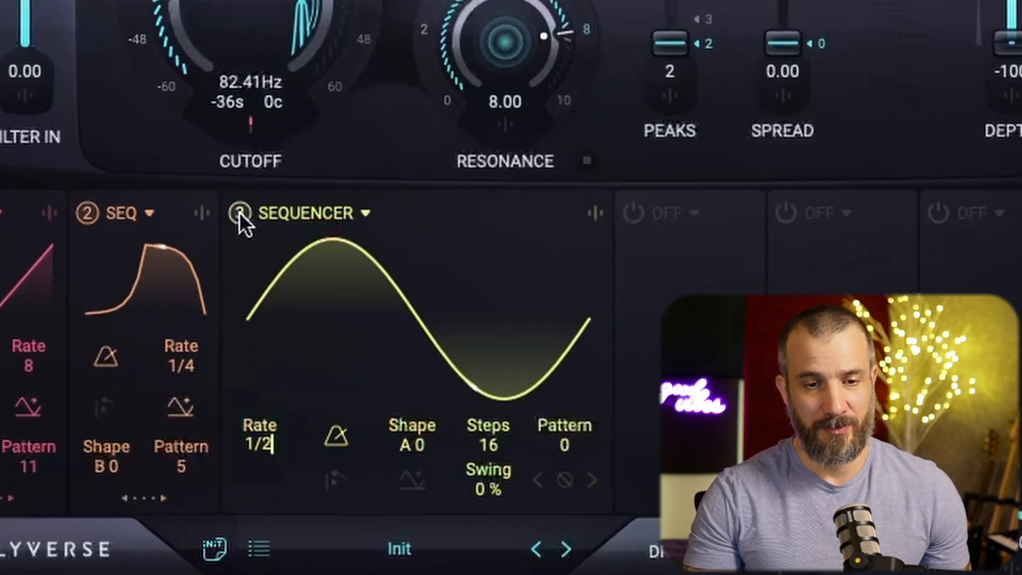
{"action": "mouse_move", "coordinate": [379, 246]}
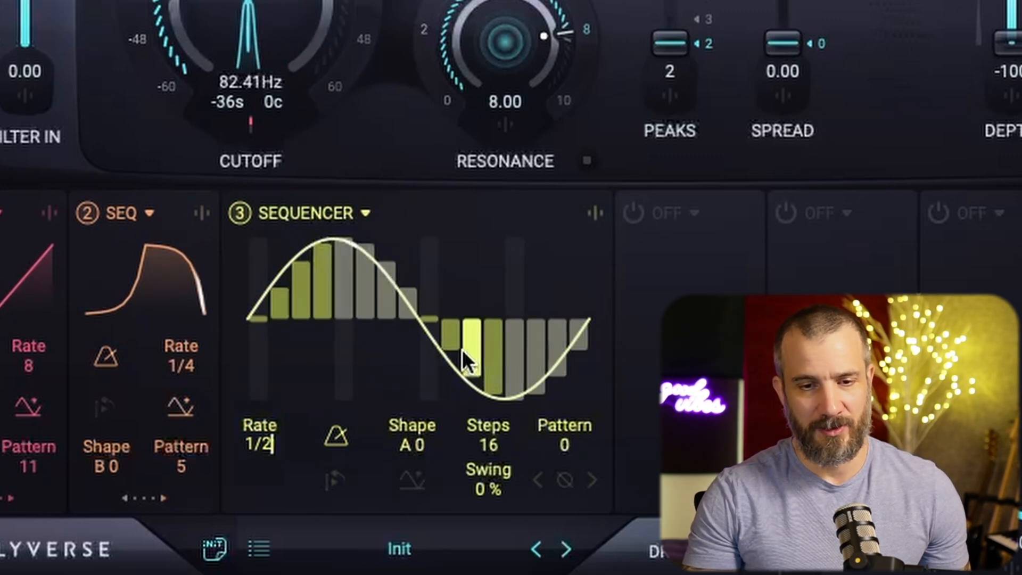
{"action": "left_click", "coordinate": [255, 450]}
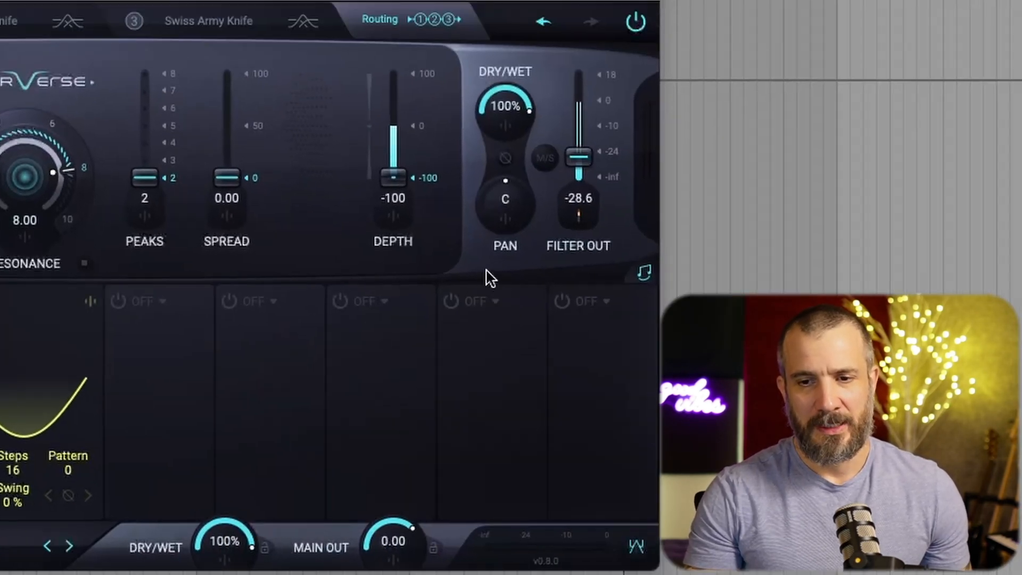
{"action": "left_click", "coordinate": [504, 225]}
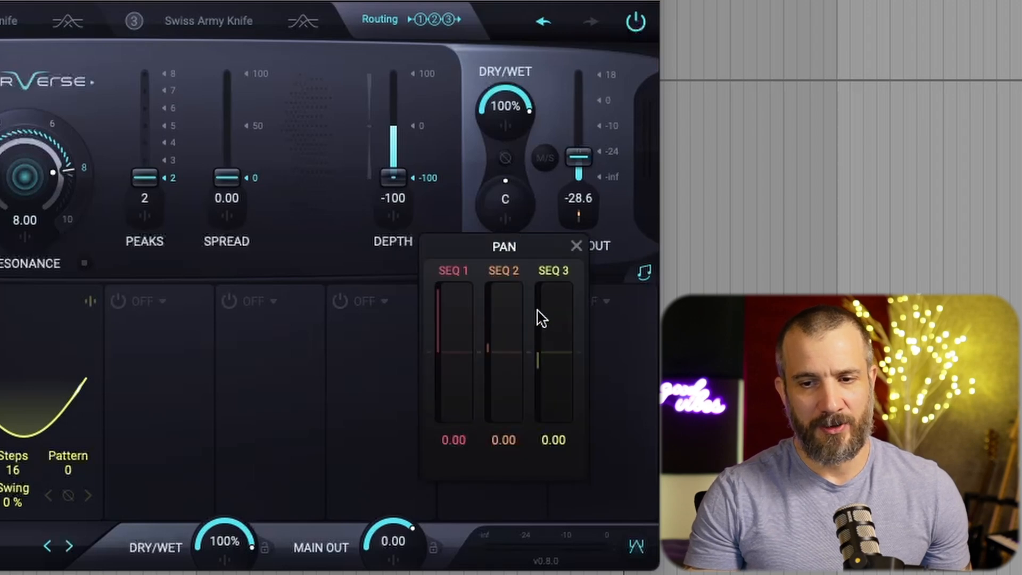
{"action": "left_click_drag", "start_coordinate": [545, 350], "coordinate": [550, 327]}
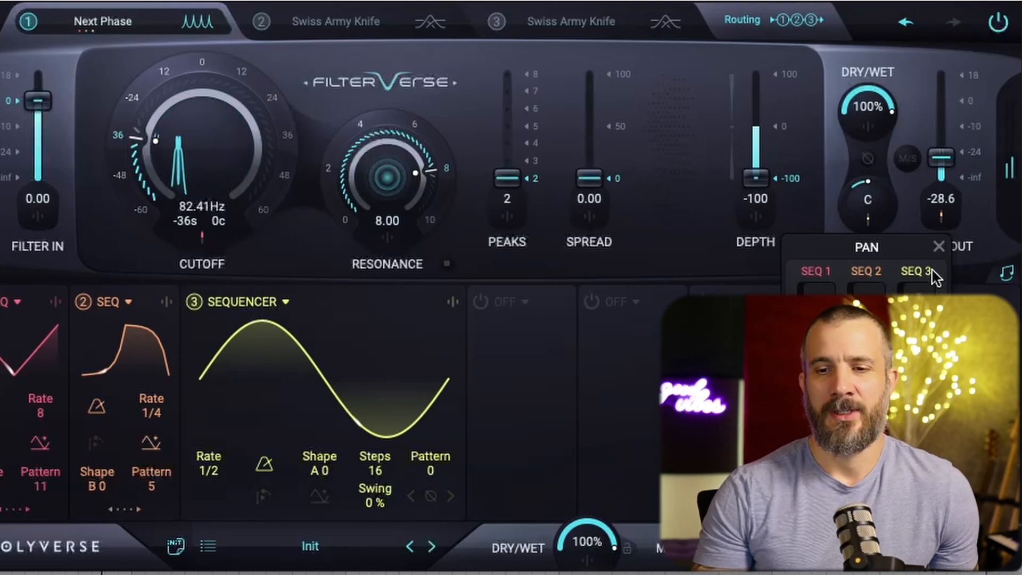
- Close the Pan modulation amounts, then enable filter slot 2 and load the Tempolay filter into it
{"action": "left_click", "coordinate": [938, 246]}
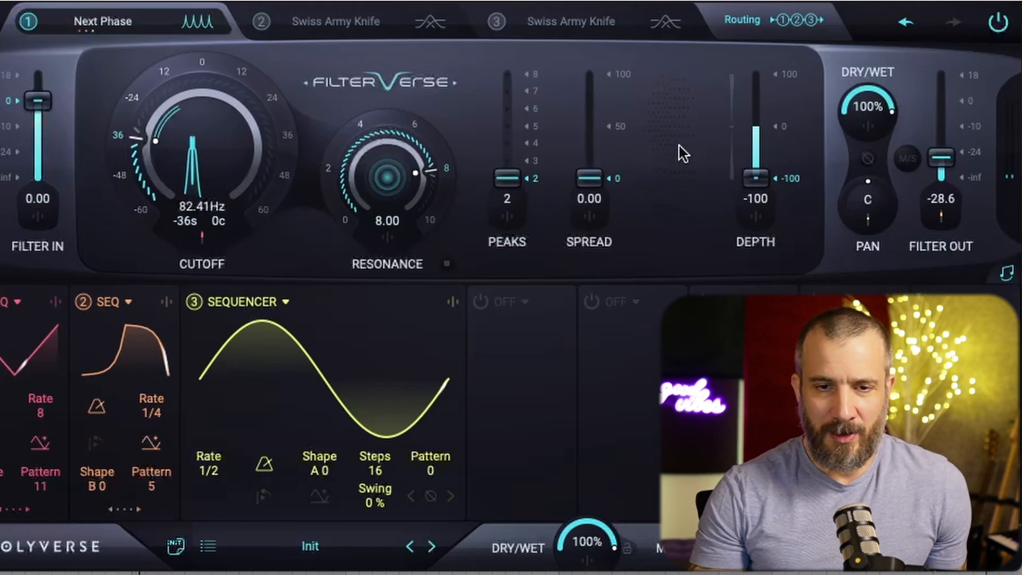
{"action": "mouse_move", "coordinate": [322, 33]}
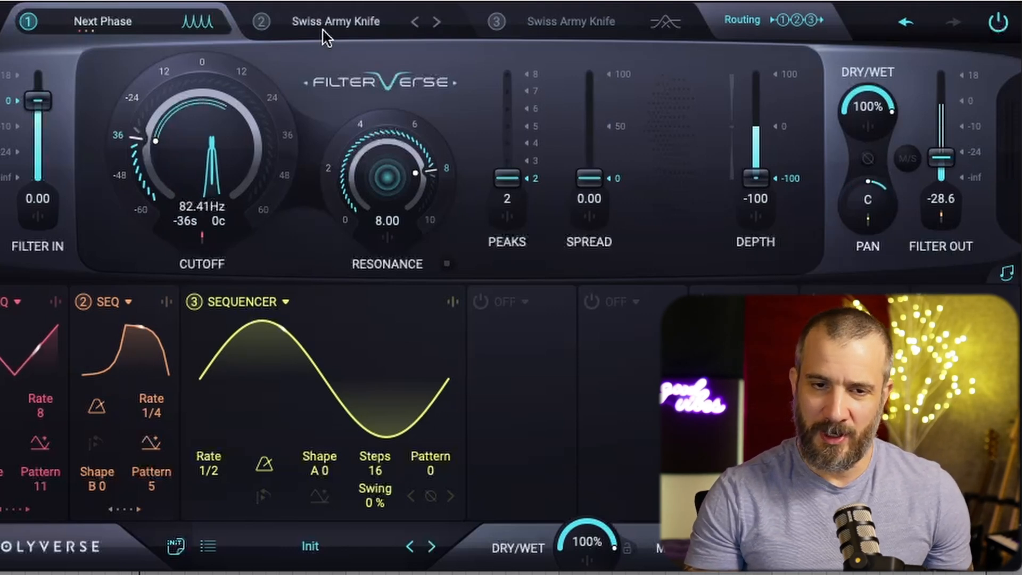
{"action": "left_click", "coordinate": [321, 26]}
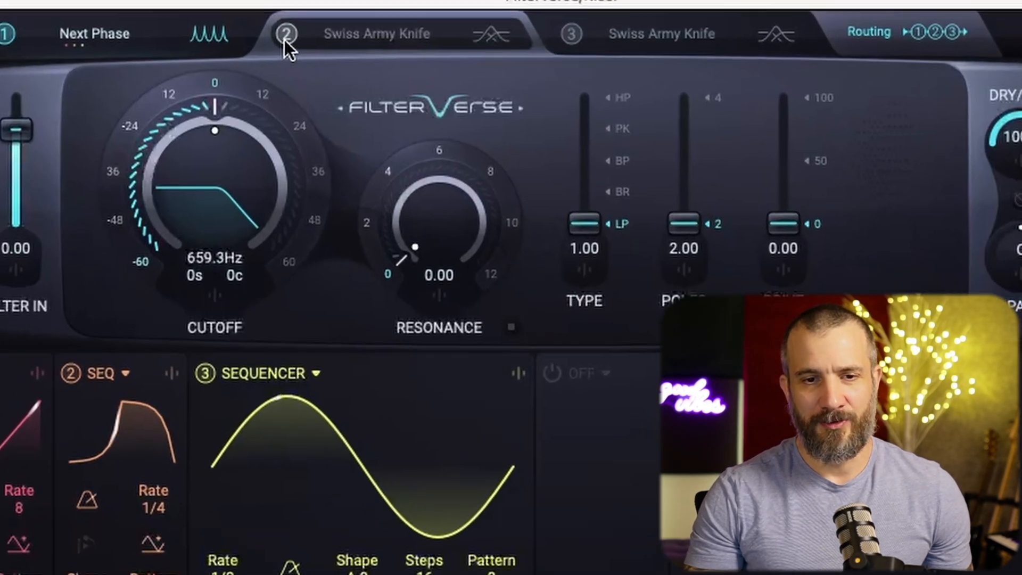
{"action": "left_click", "coordinate": [349, 38]}
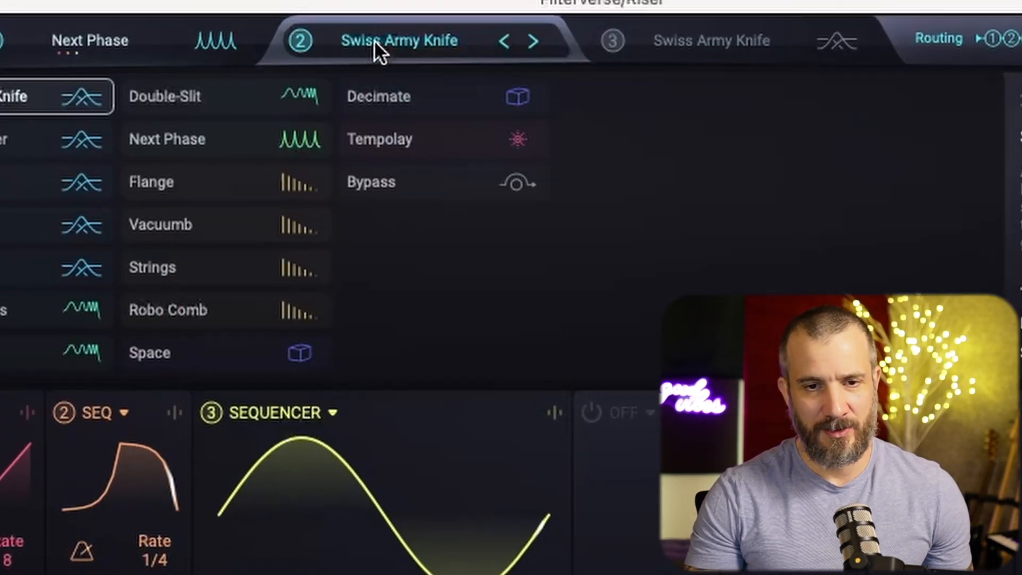
{"action": "left_click", "coordinate": [381, 136]}
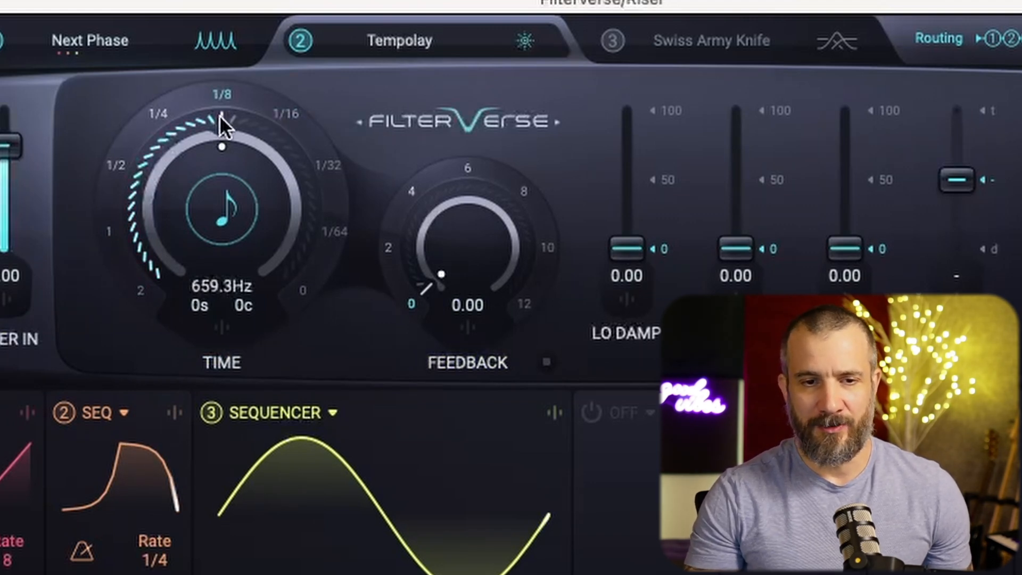
- Set Tempolay's Time to 1/4 and Feedback to 4.00, and raise Lo Damp and Hi Damp to 100
{"action": "left_click", "coordinate": [162, 115]}
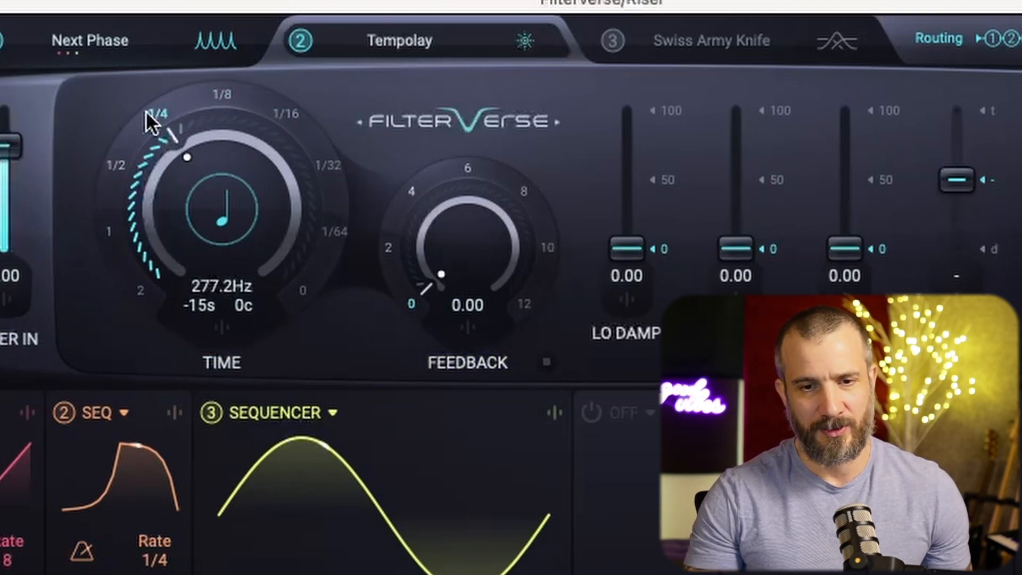
{"action": "left_click", "coordinate": [414, 190]}
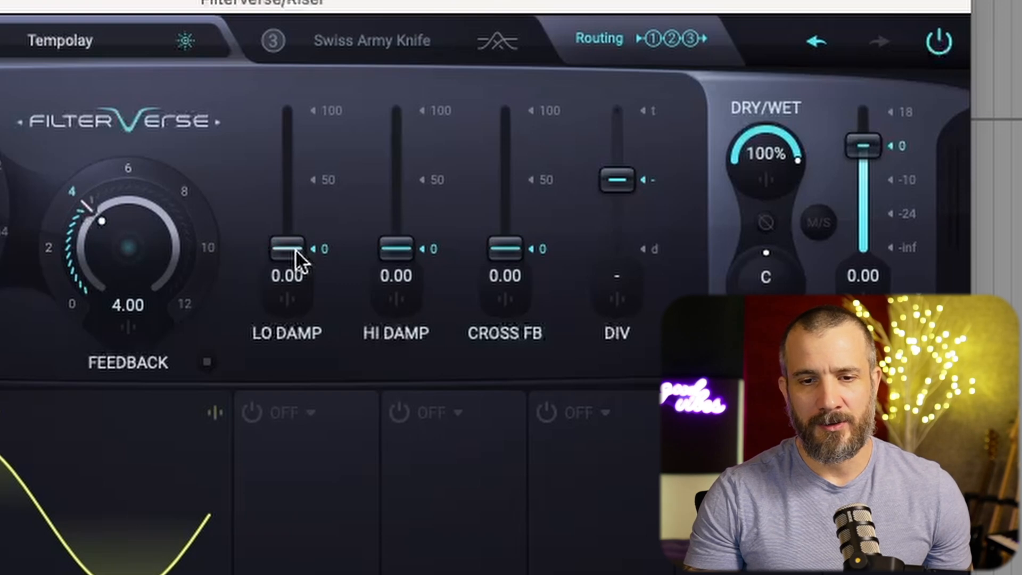
{"action": "left_click_drag", "start_coordinate": [295, 249], "coordinate": [296, 71]}
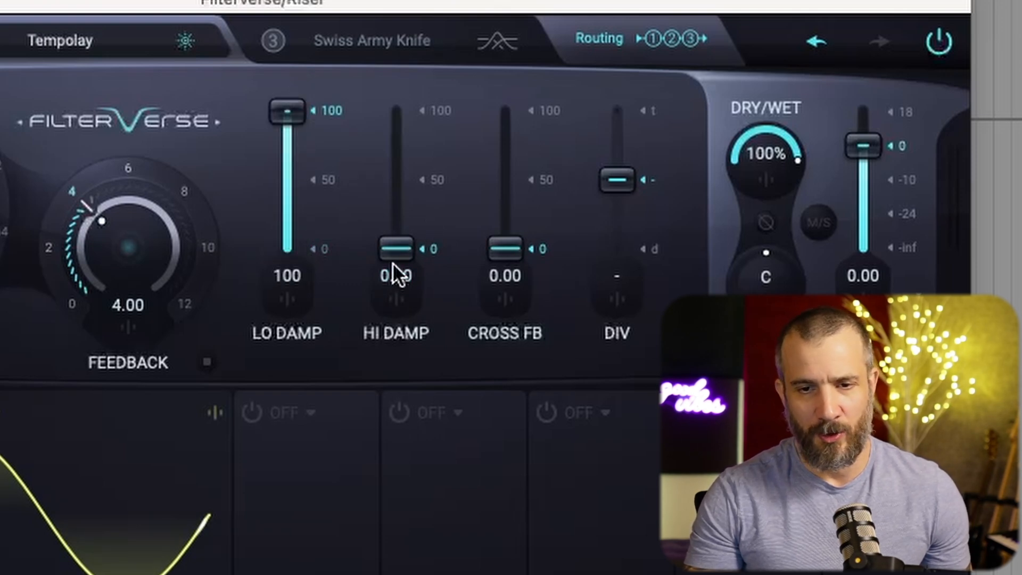
{"action": "left_click_drag", "start_coordinate": [392, 263], "coordinate": [398, 44]}
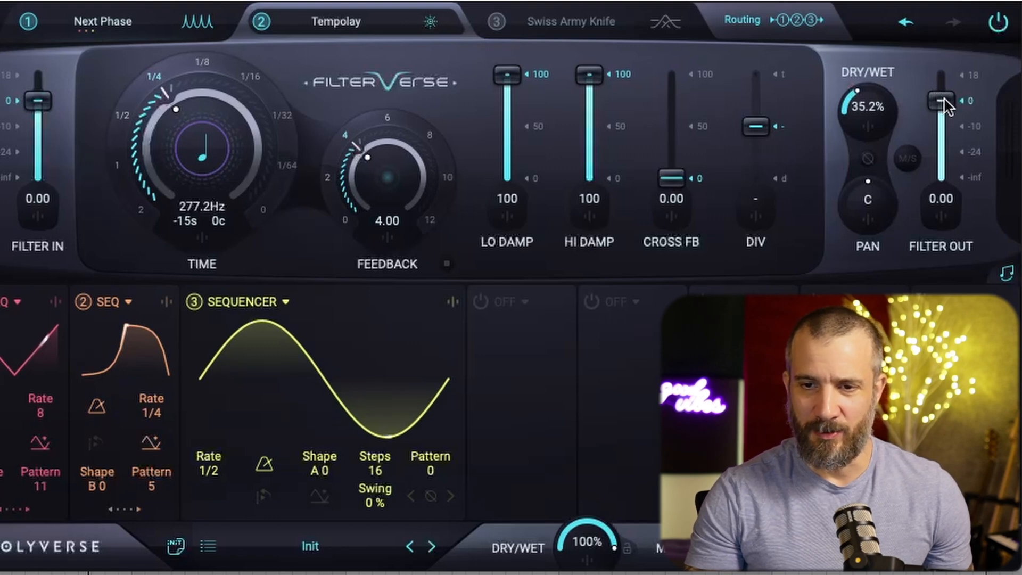
- Set Tempolay's Dry/Wet to 35.2%, raise its Filter Out to 4.28 and increase Feedback to 6.00
{"action": "left_click_drag", "start_coordinate": [945, 98], "coordinate": [949, 87]}
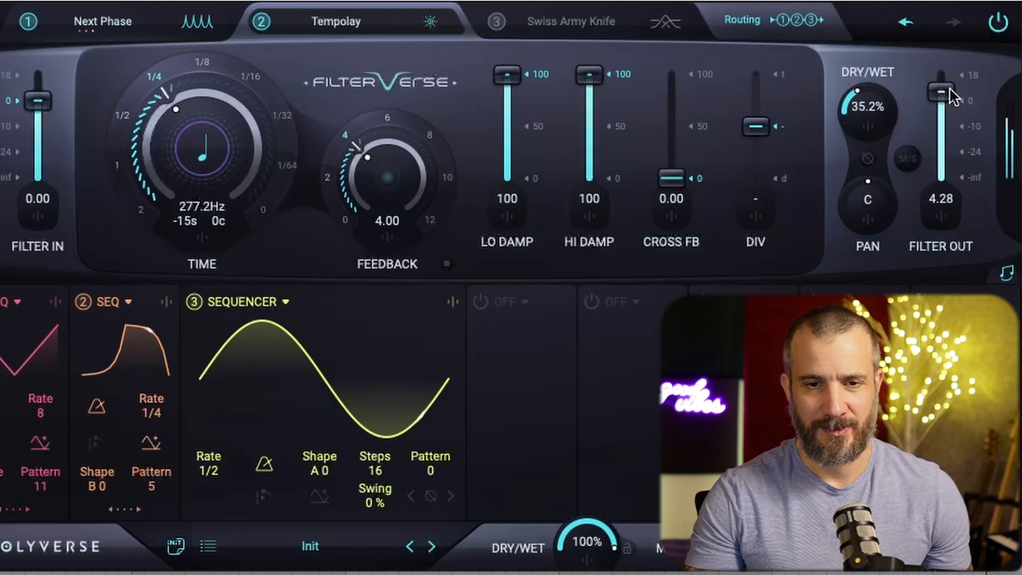
{"action": "left_click", "coordinate": [388, 118]}
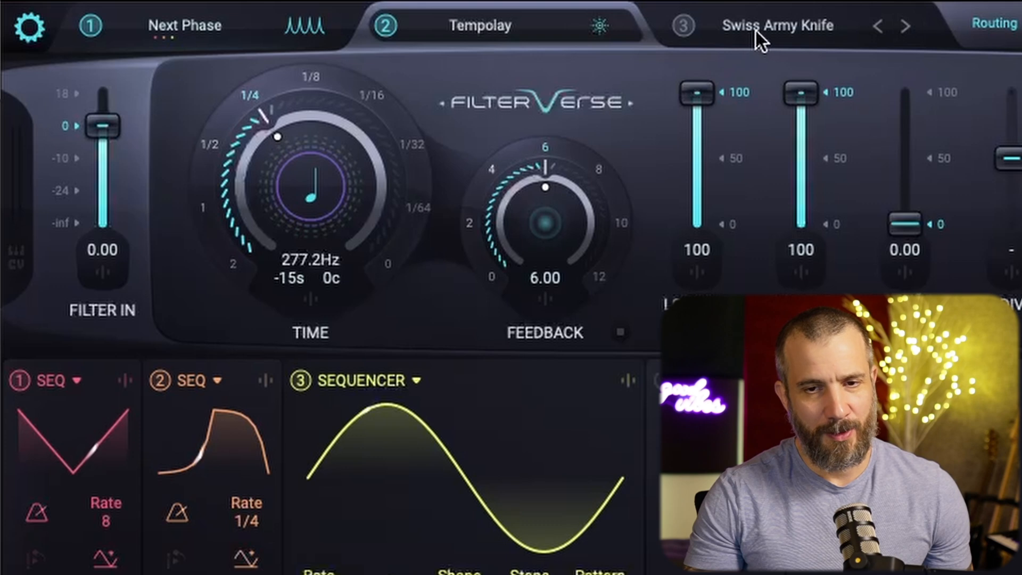
- Enable filter slot 3 and load the Space filter into it
{"action": "left_click", "coordinate": [754, 29]}
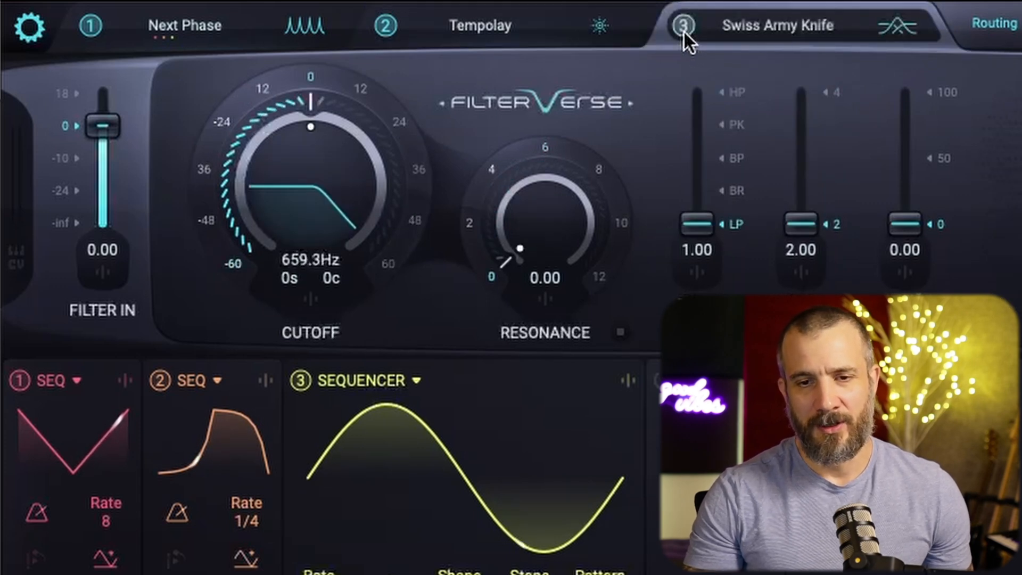
{"action": "left_click", "coordinate": [745, 31]}
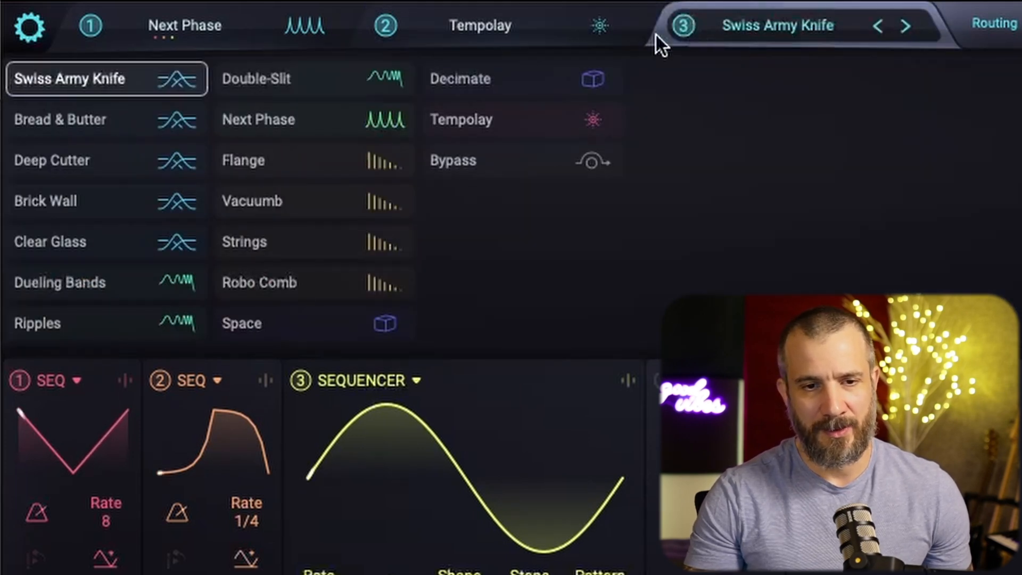
{"action": "left_click", "coordinate": [294, 322]}
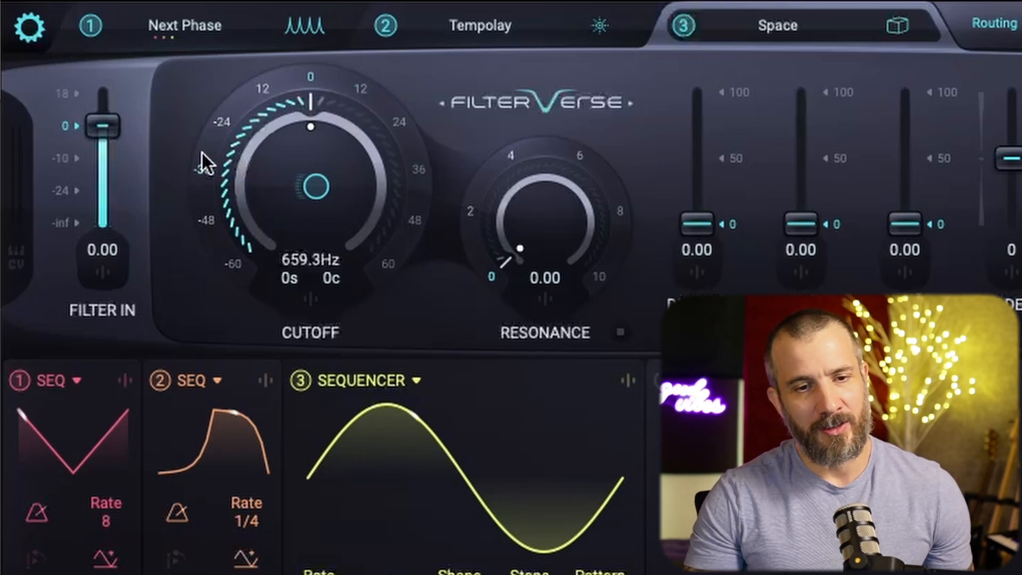
- Set Space's Cutoff to -48 semitones, Resonance to 6.00 and Dry/Wet to 25.0%, and raise Filter Out to 9.76
{"action": "left_click", "coordinate": [206, 222]}
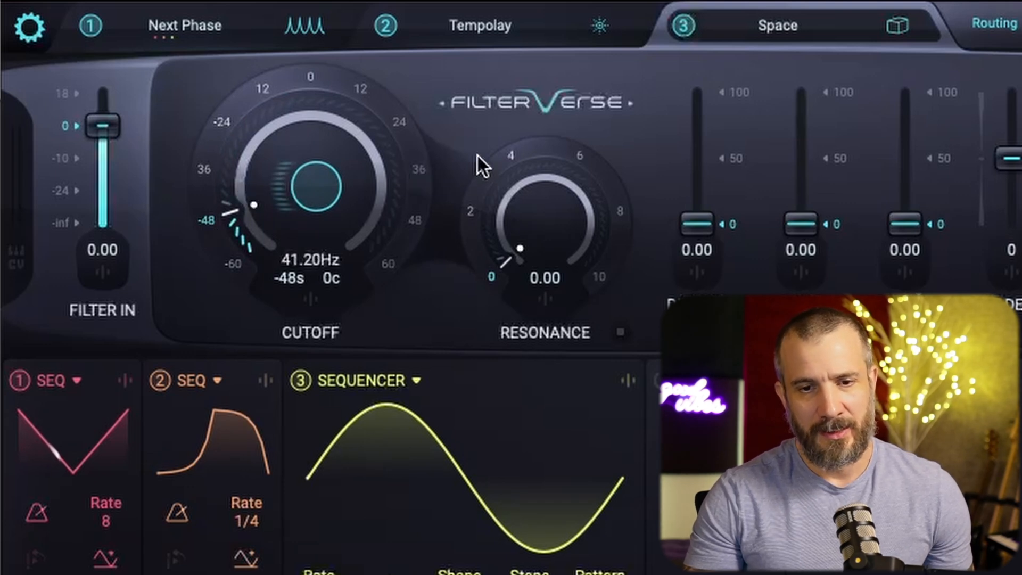
{"action": "left_click", "coordinate": [583, 160]}
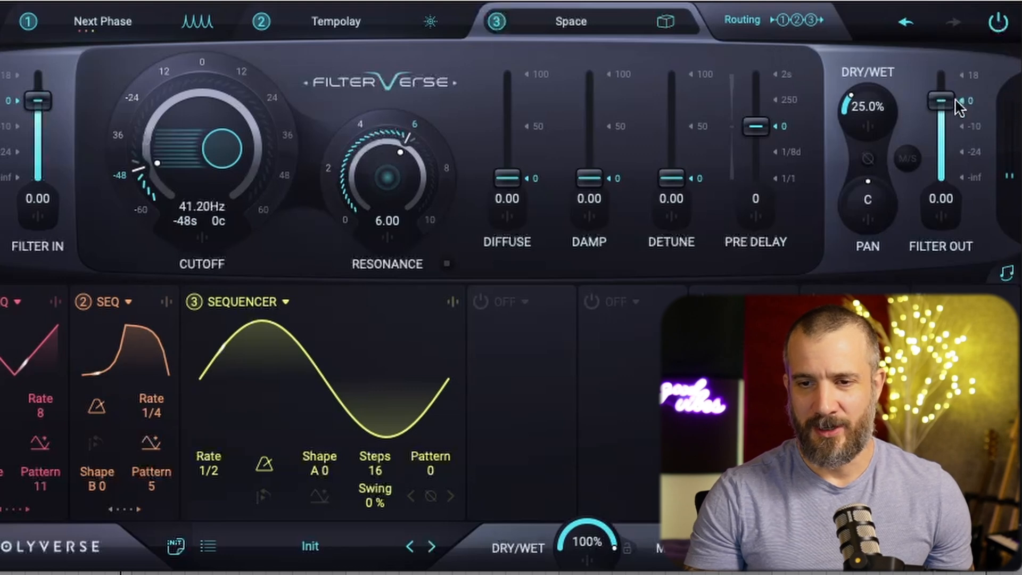
{"action": "left_click_drag", "start_coordinate": [938, 99], "coordinate": [944, 89]}
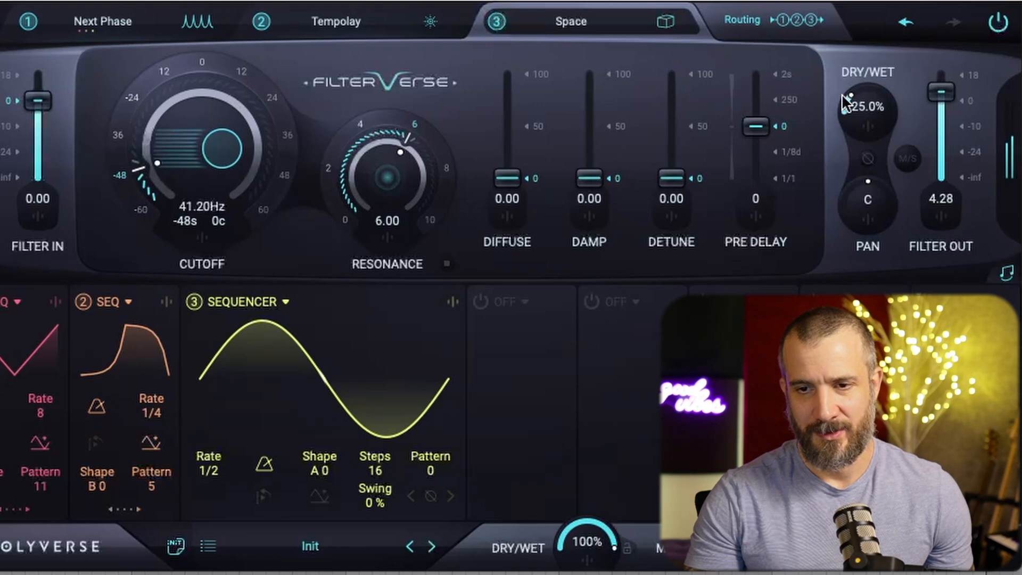
{"action": "left_click_drag", "start_coordinate": [942, 91], "coordinate": [942, 84]}
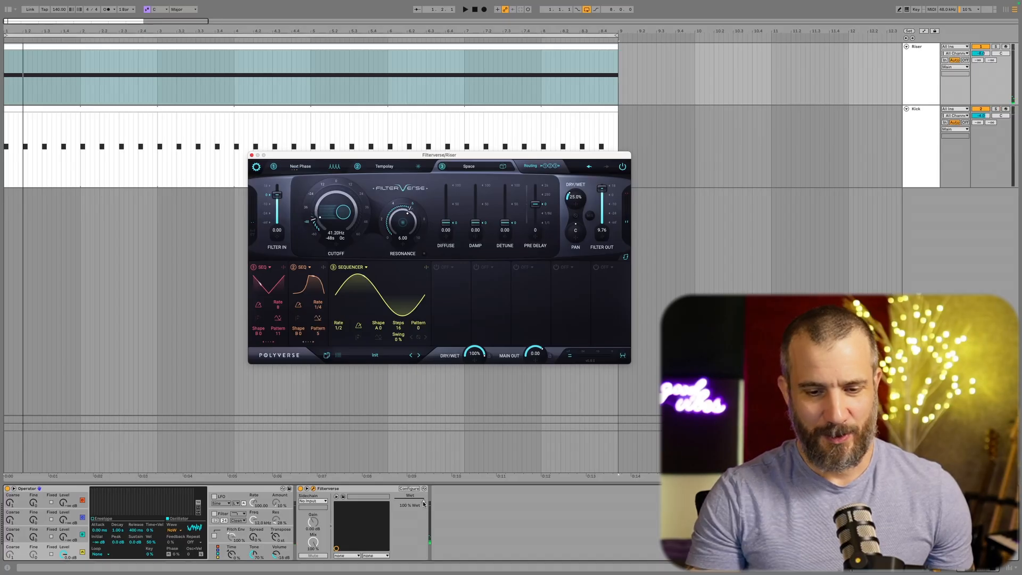
- Play back the riser with the kick, comparing the device's Wet amount at 0% and 100%
{"action": "left_click_drag", "start_coordinate": [424, 503], "coordinate": [424, 548]}
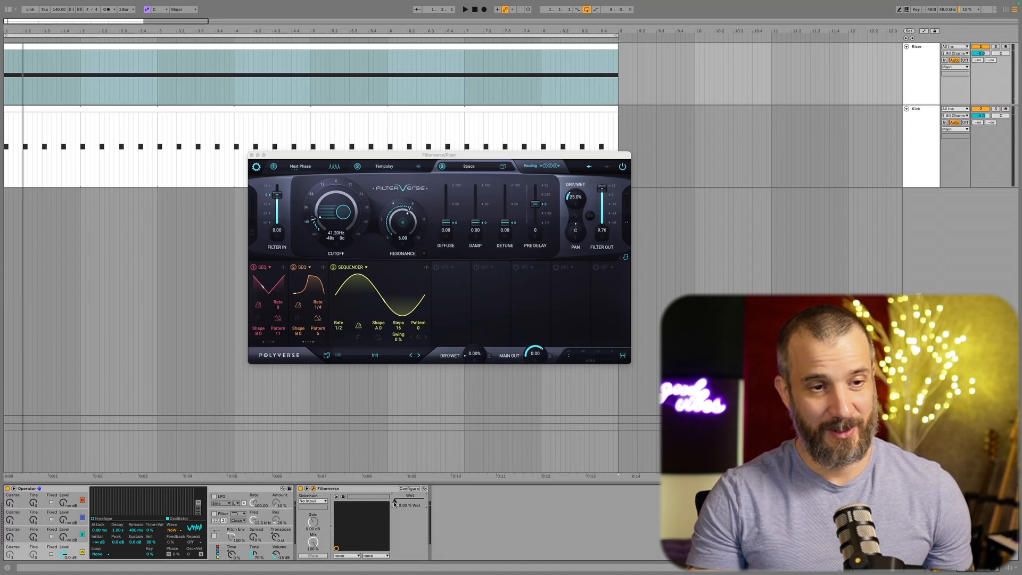
{"action": "key", "text": "space"}
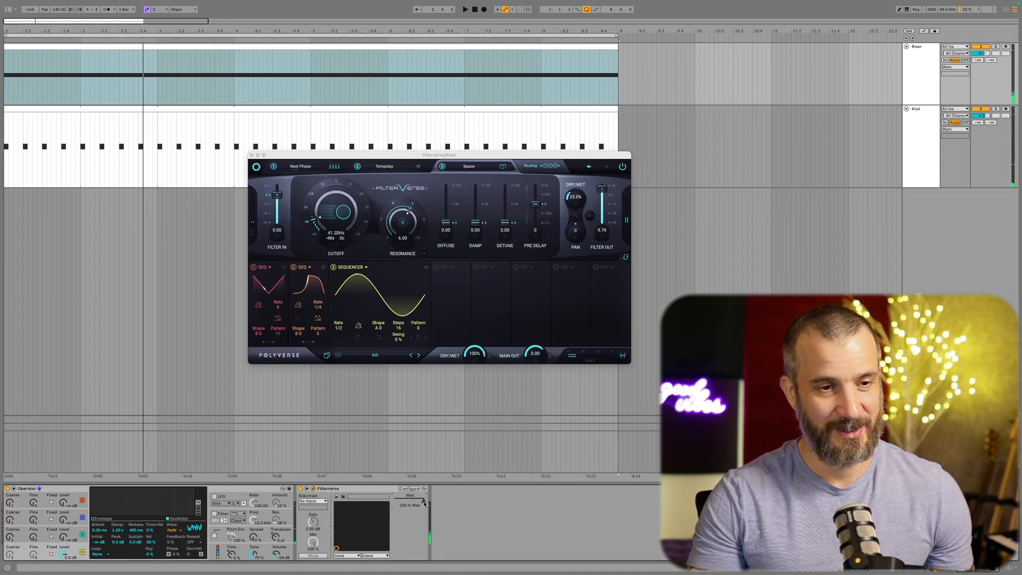
{"action": "key", "text": "space"}
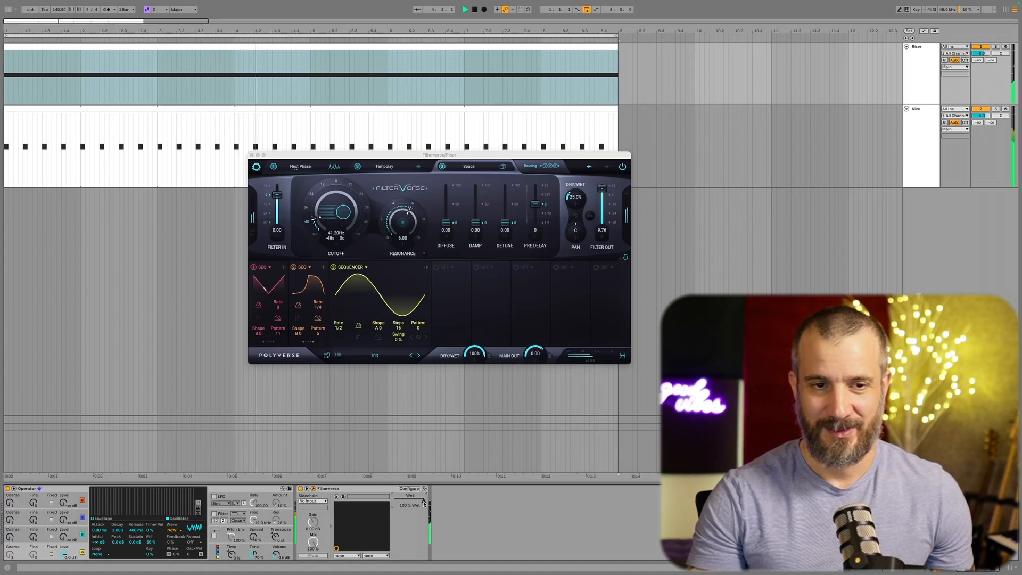
{"action": "key", "text": "space"}
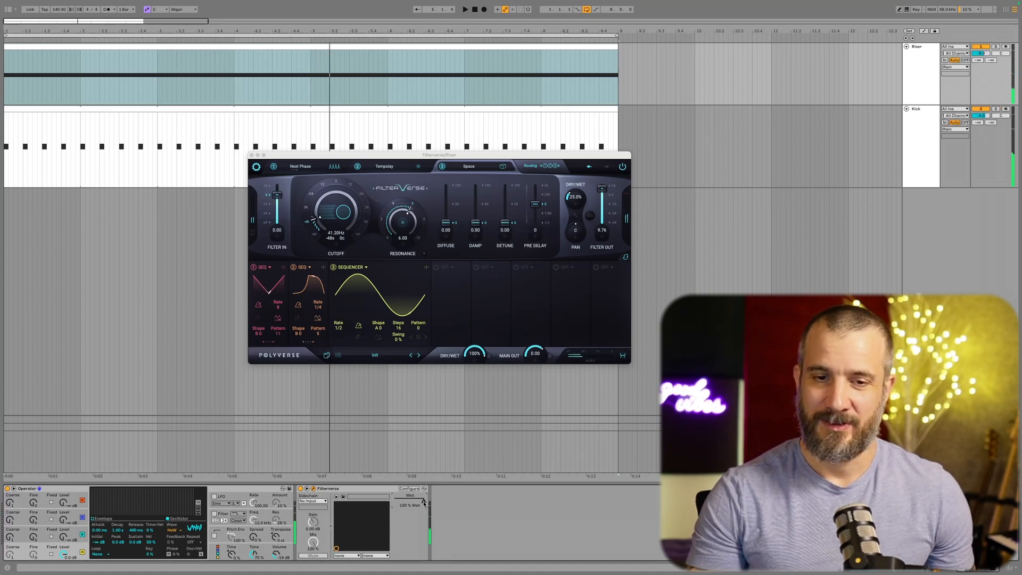